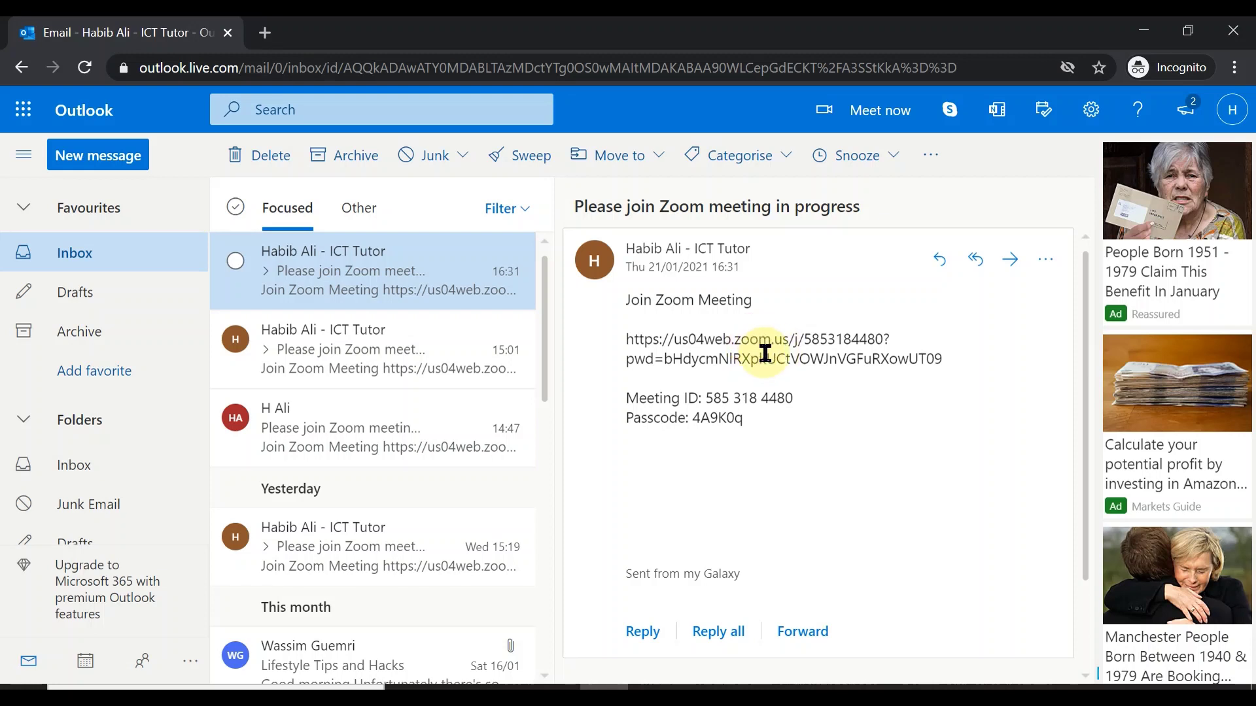
# Copy the Zoom meeting link from the Outlook email and open a new browser tab
pyautogui.moveTo(623, 338); pyautogui.dragTo(944, 367)
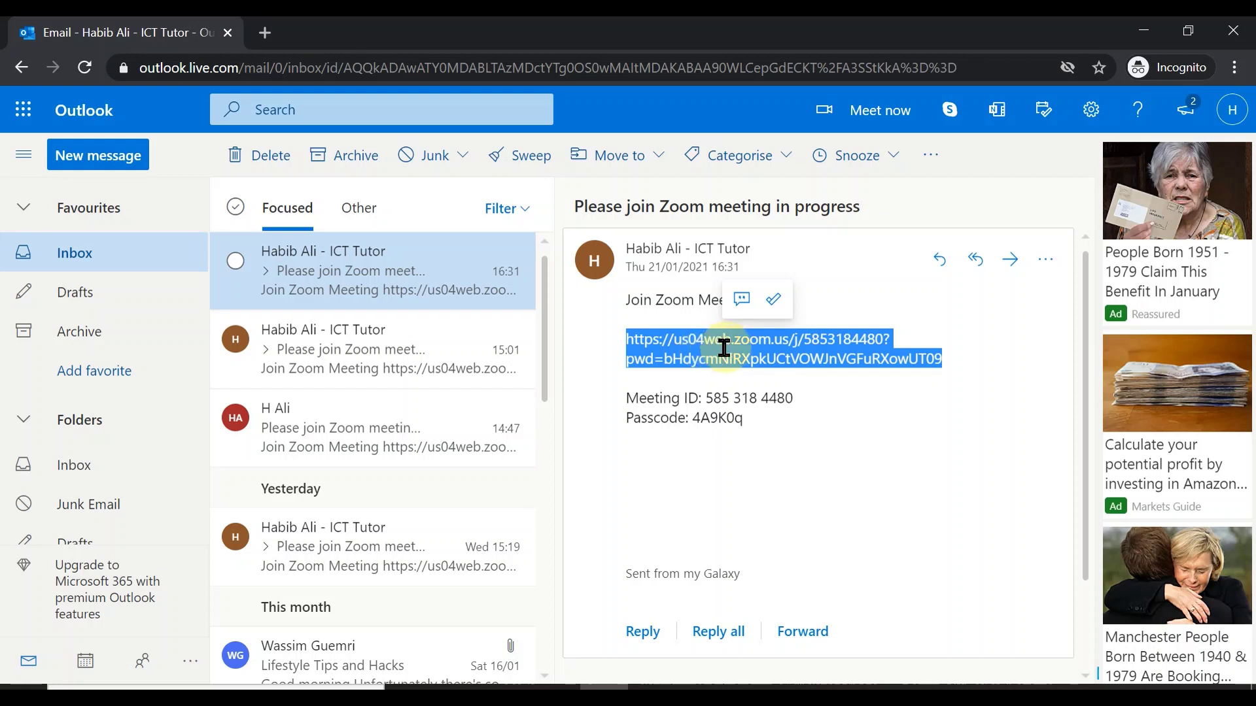
pyautogui.rightClick(725, 349)
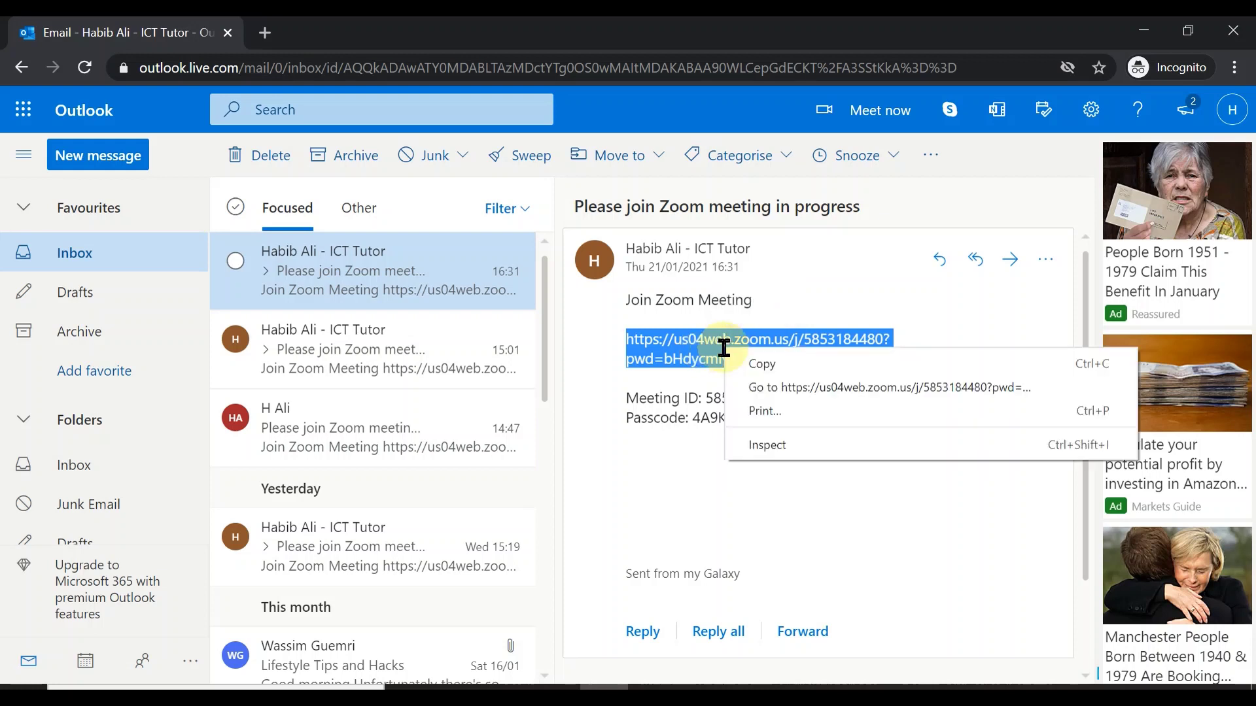
pyautogui.click(761, 366)
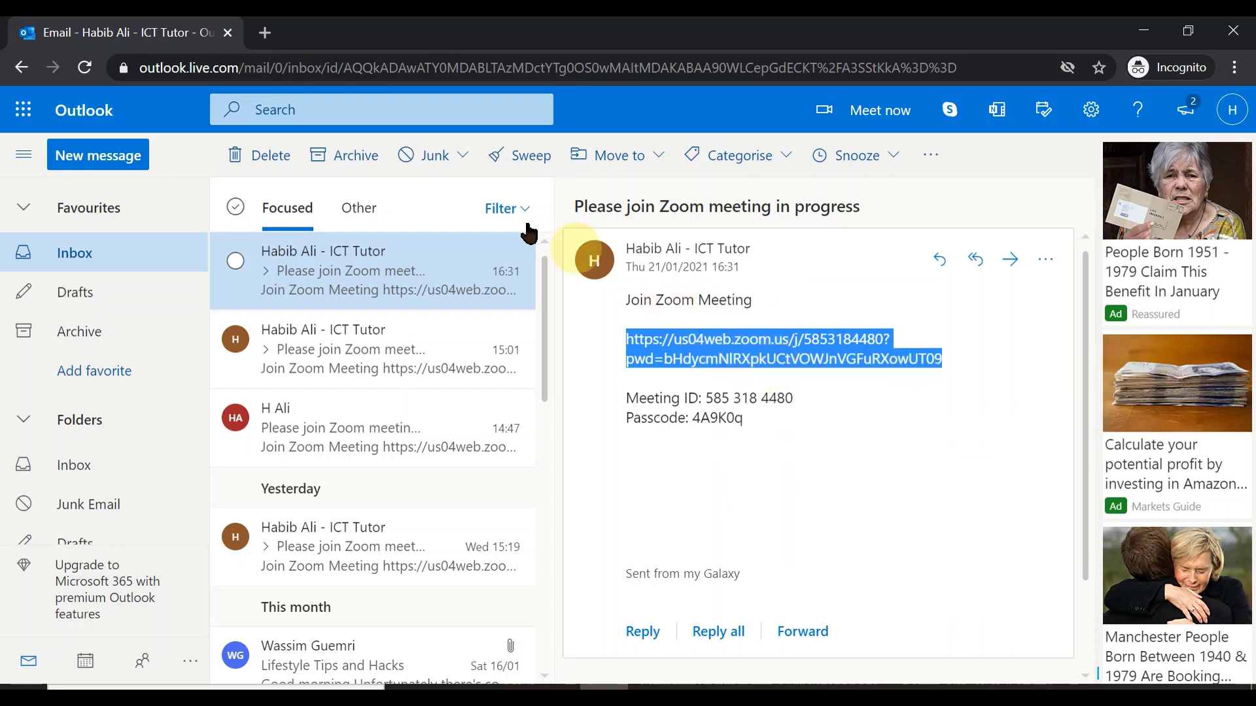
pyautogui.click(264, 32)
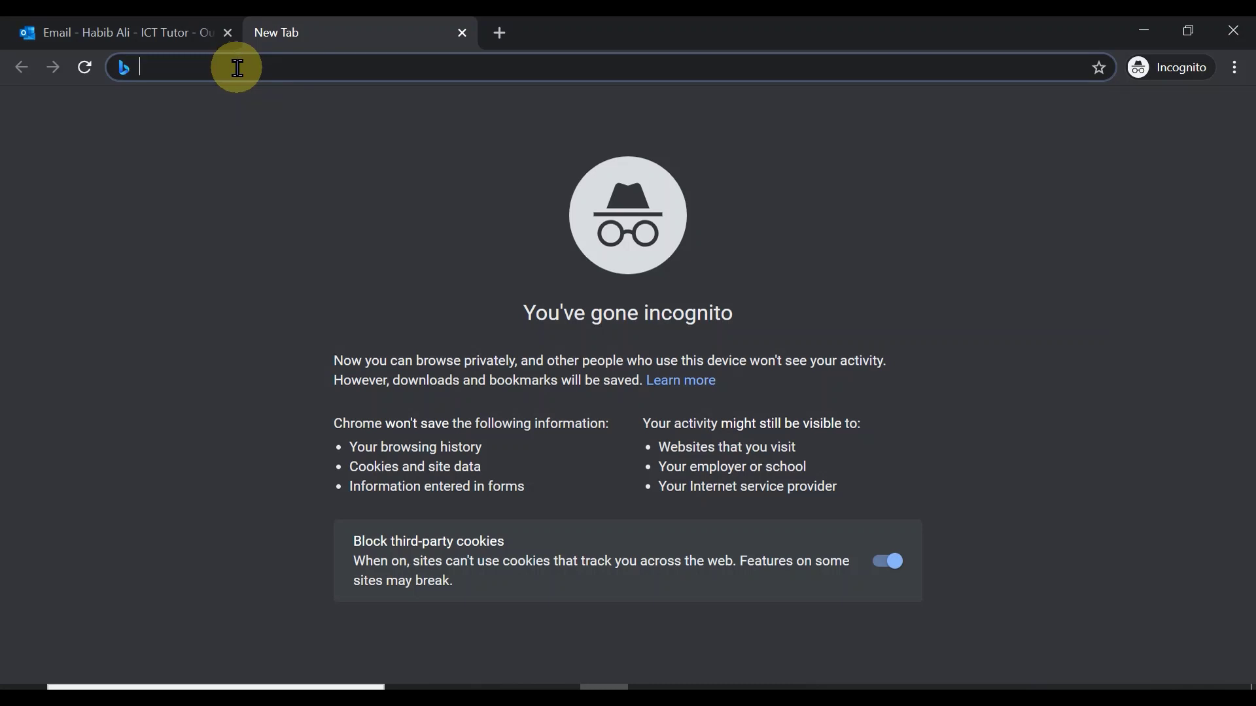
# Load the copied Zoom meeting link in the new incognito tab
pyautogui.hotkey('ctrl', 'v')
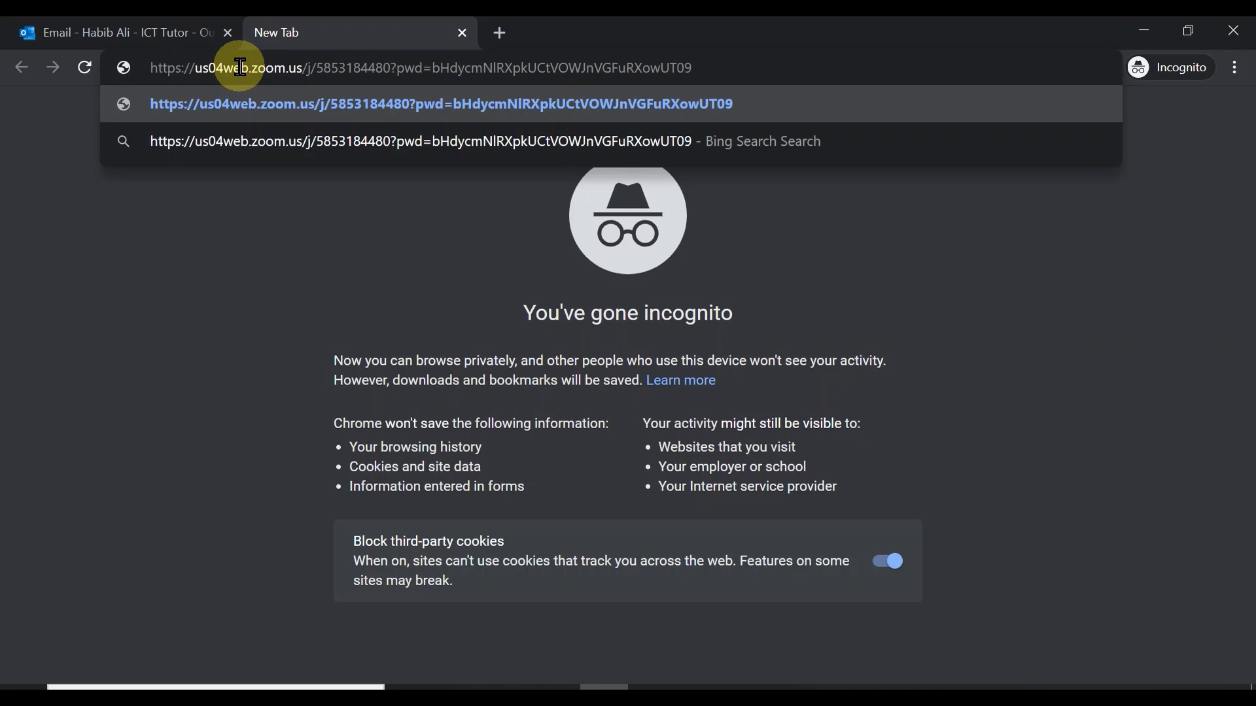
pyautogui.press('Return')
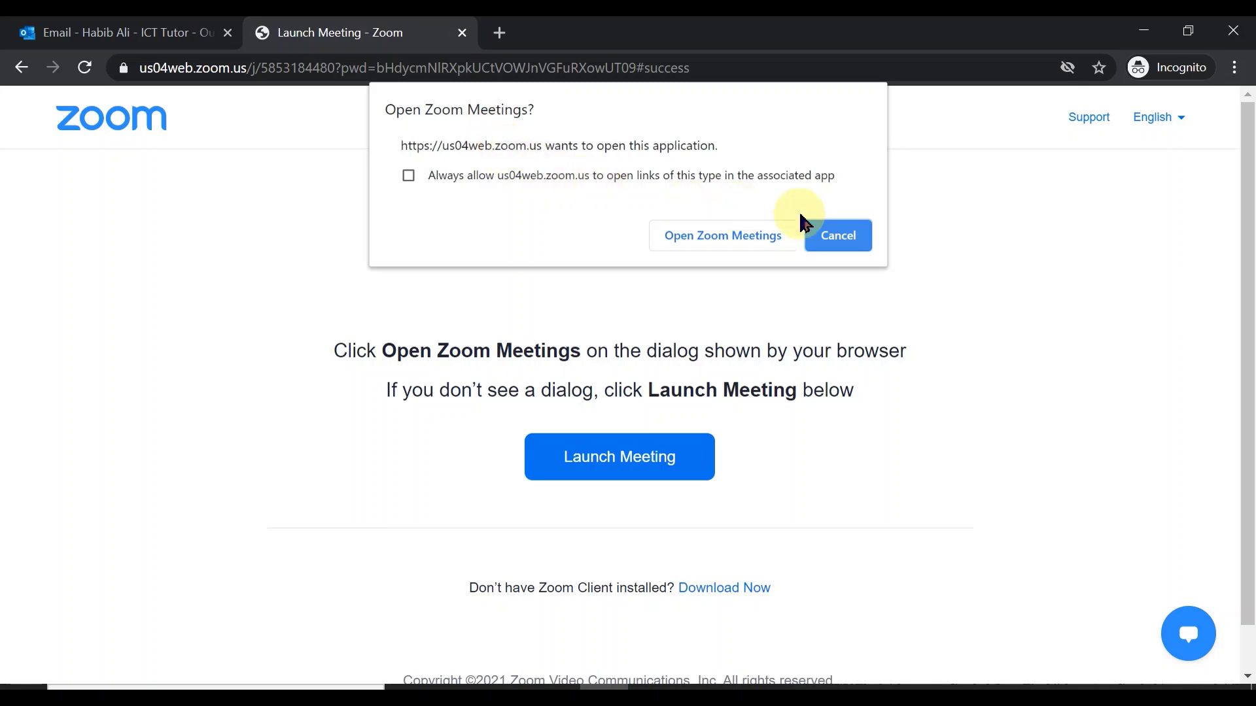
# Dismiss the Open Zoom Meetings prompt, relaunch the meeting, and decline the desktop app again
pyautogui.click(844, 241)
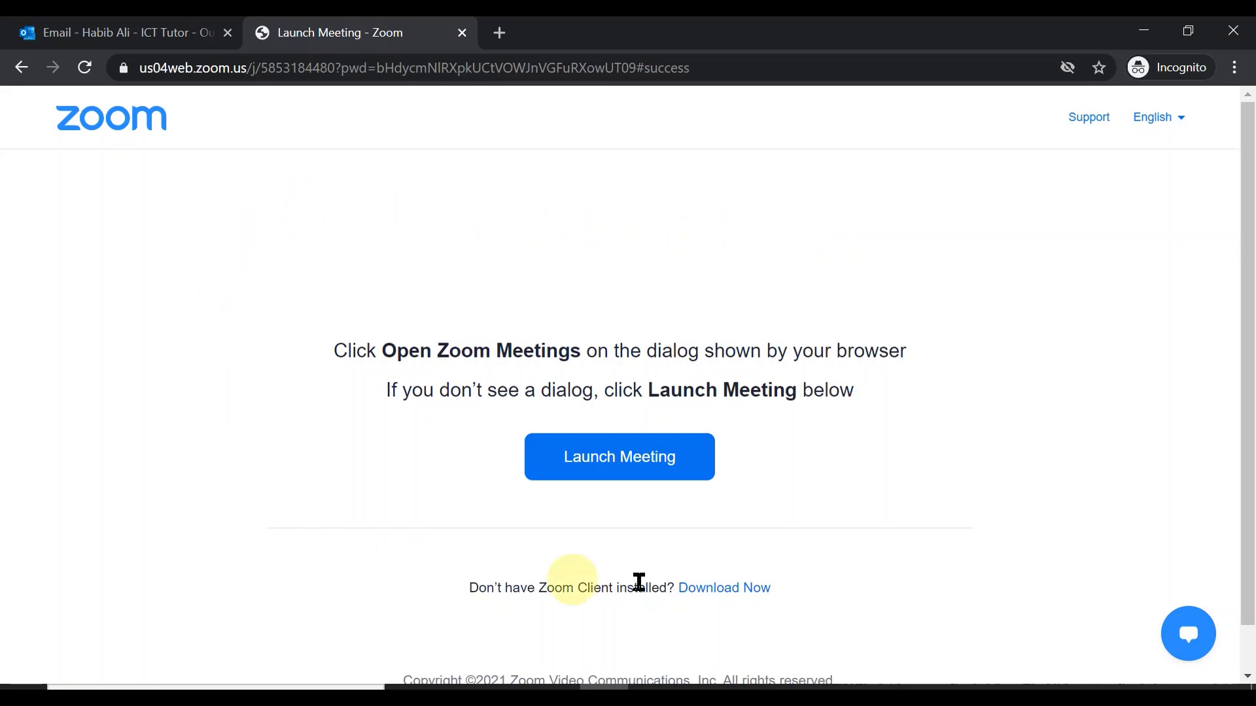
pyautogui.scroll(-1, 958, 517)
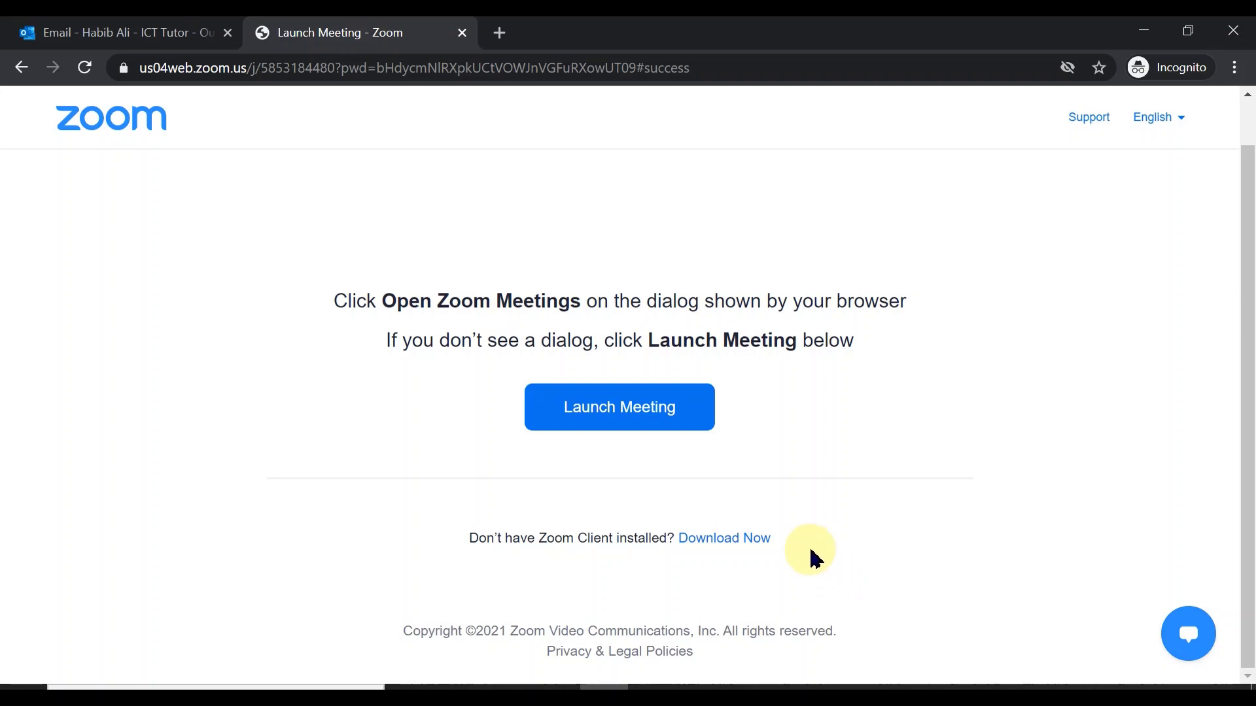
pyautogui.click(635, 417)
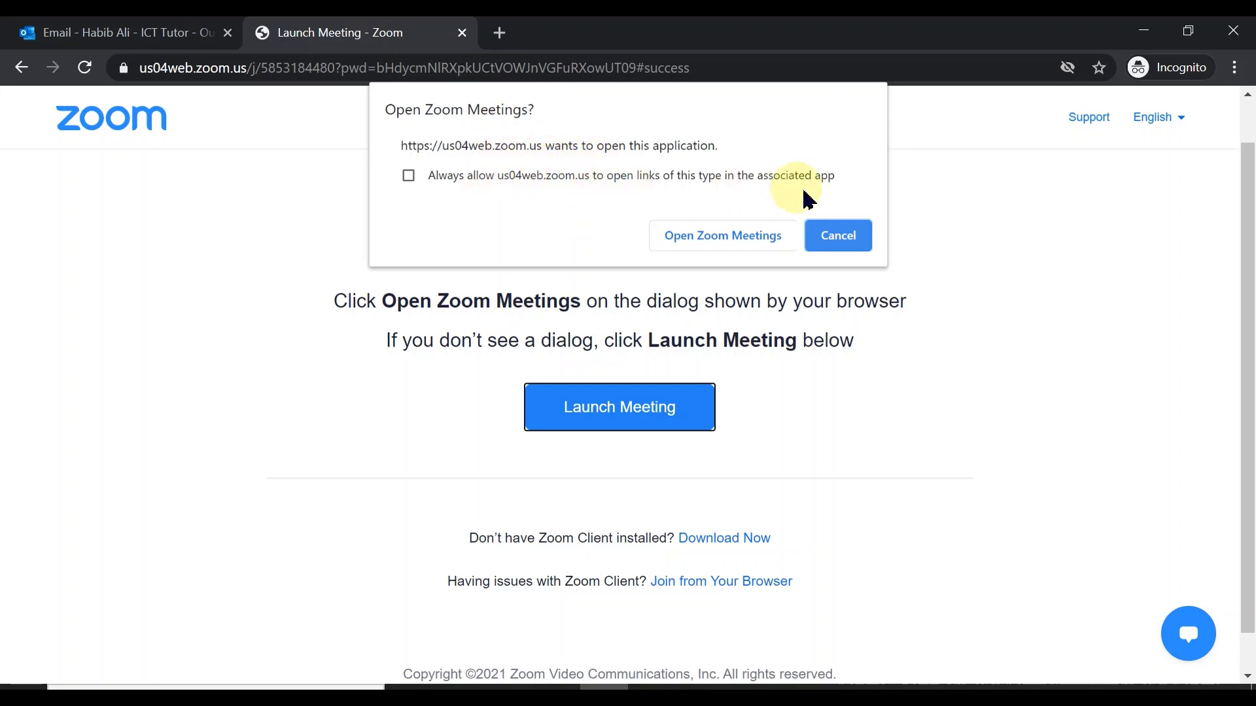
pyautogui.click(844, 242)
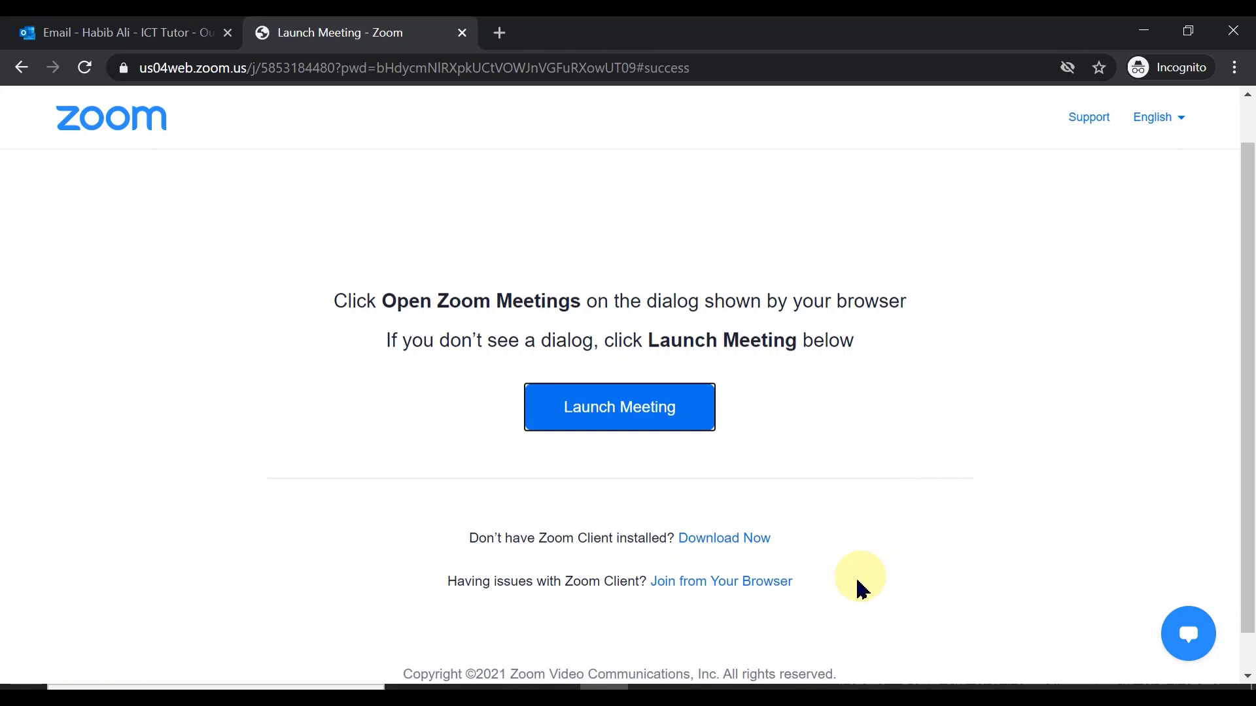
# Choose to join from the browser and enter the participant's display name
pyautogui.click(680, 582)
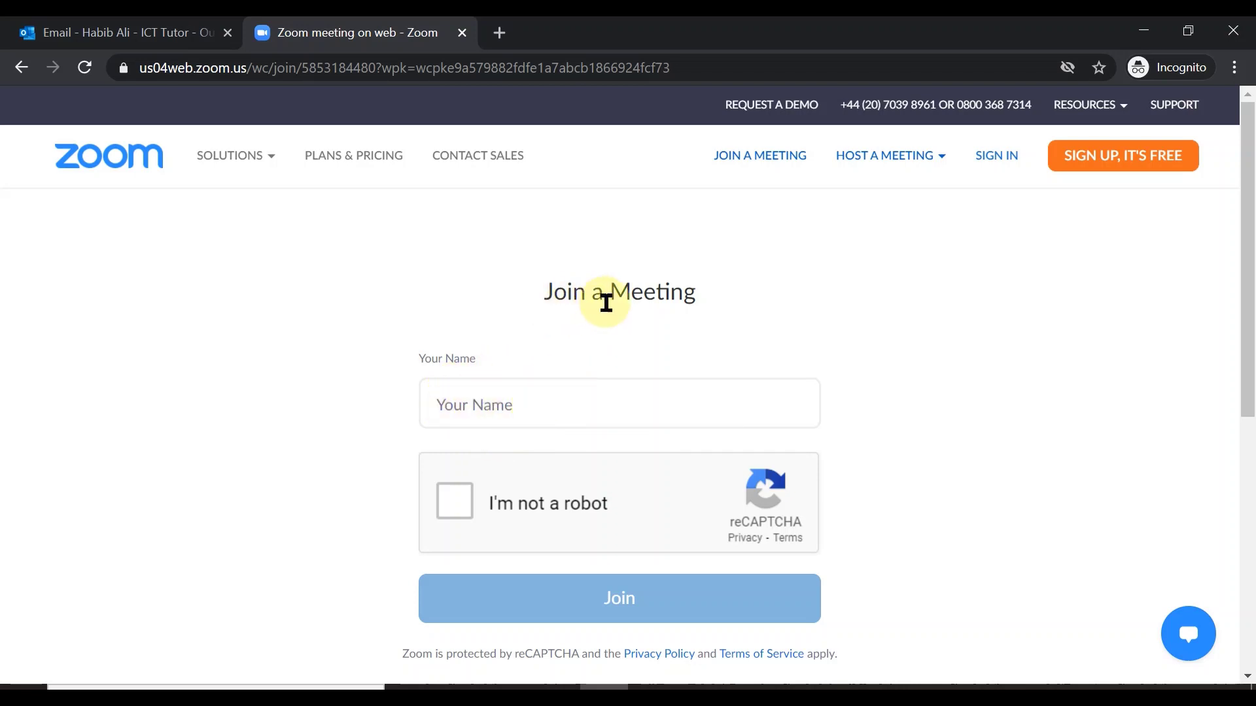
pyautogui.click(504, 406)
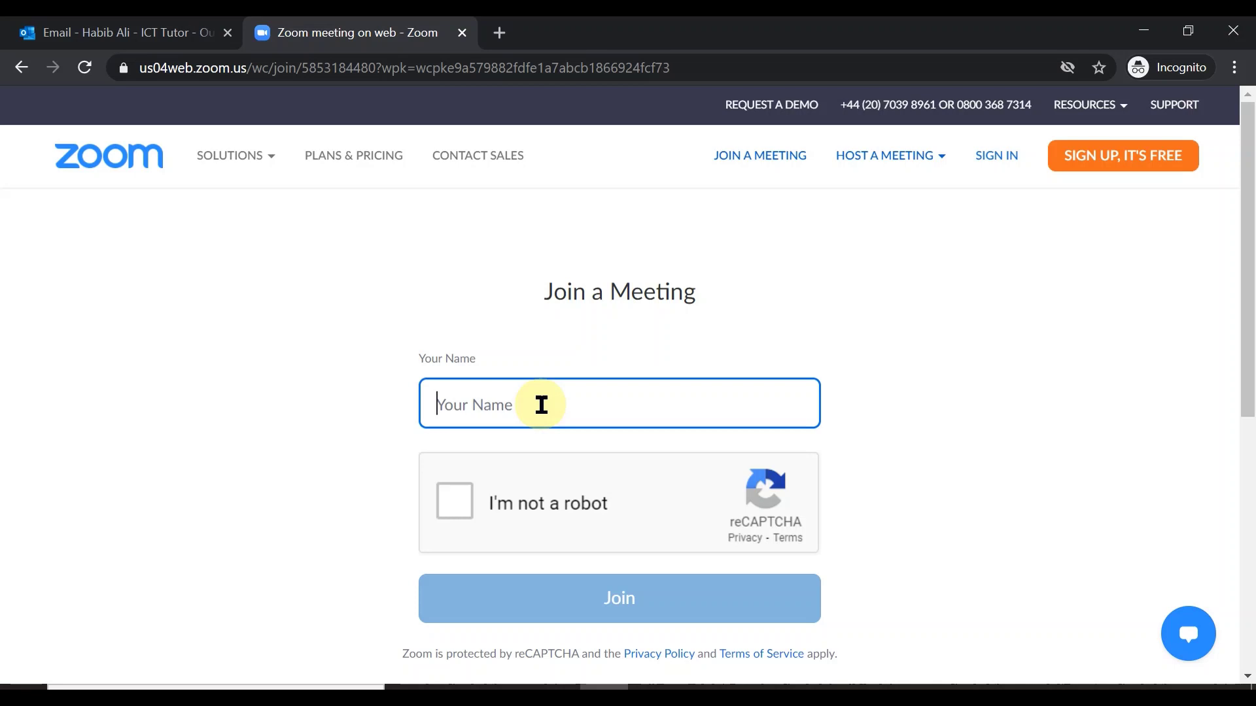
pyautogui.write('Habib')
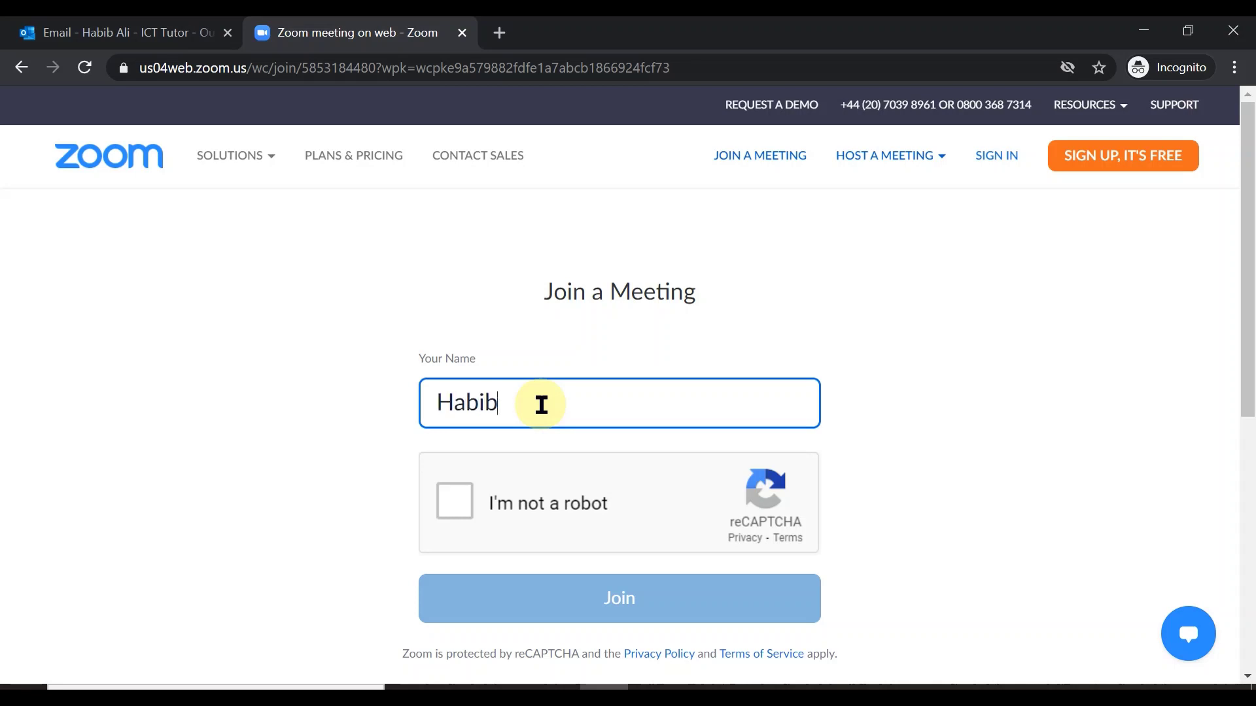
pyautogui.write(' Ali')
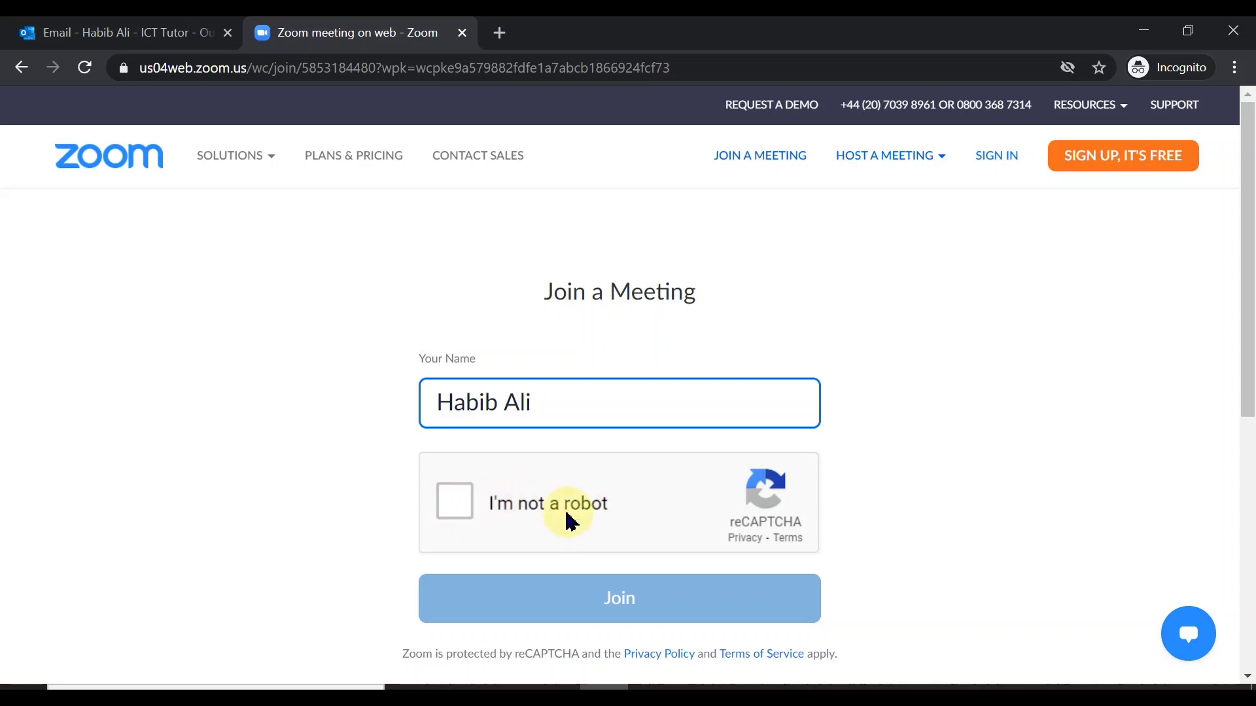
# Pass the reCAPTCHA by selecting the three parking-meter images, then join the meeting
pyautogui.click(454, 508)
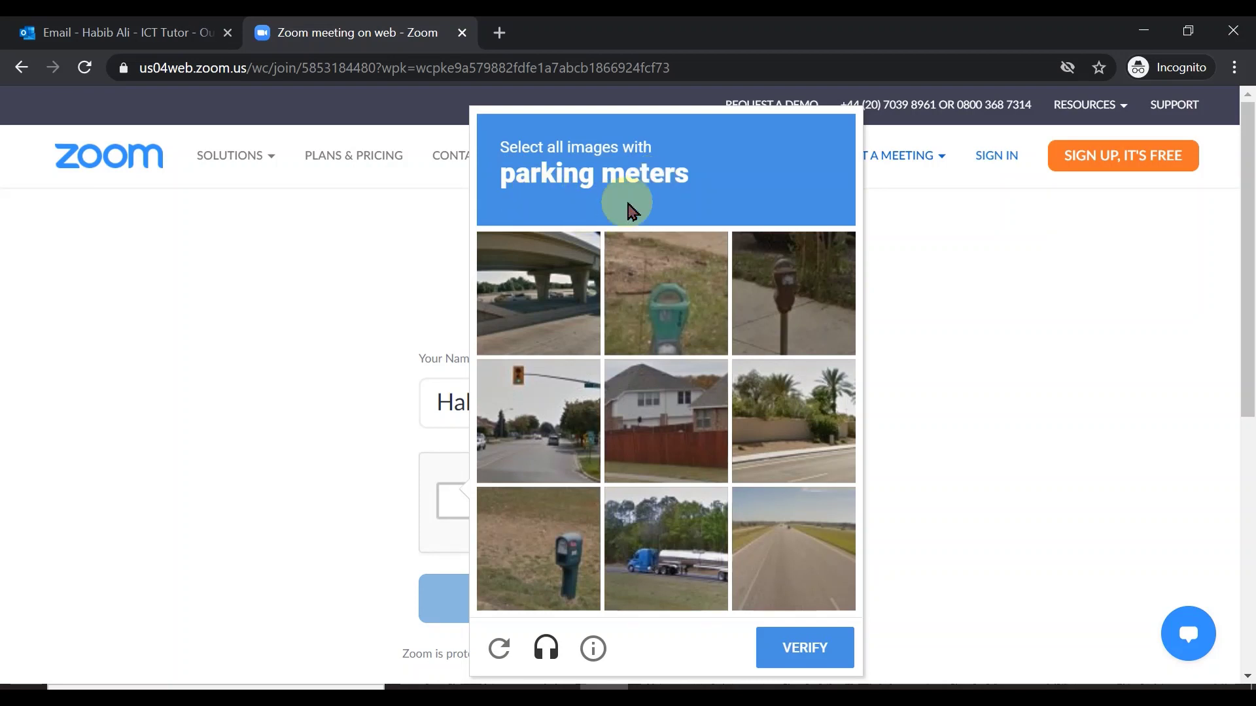
pyautogui.click(666, 291)
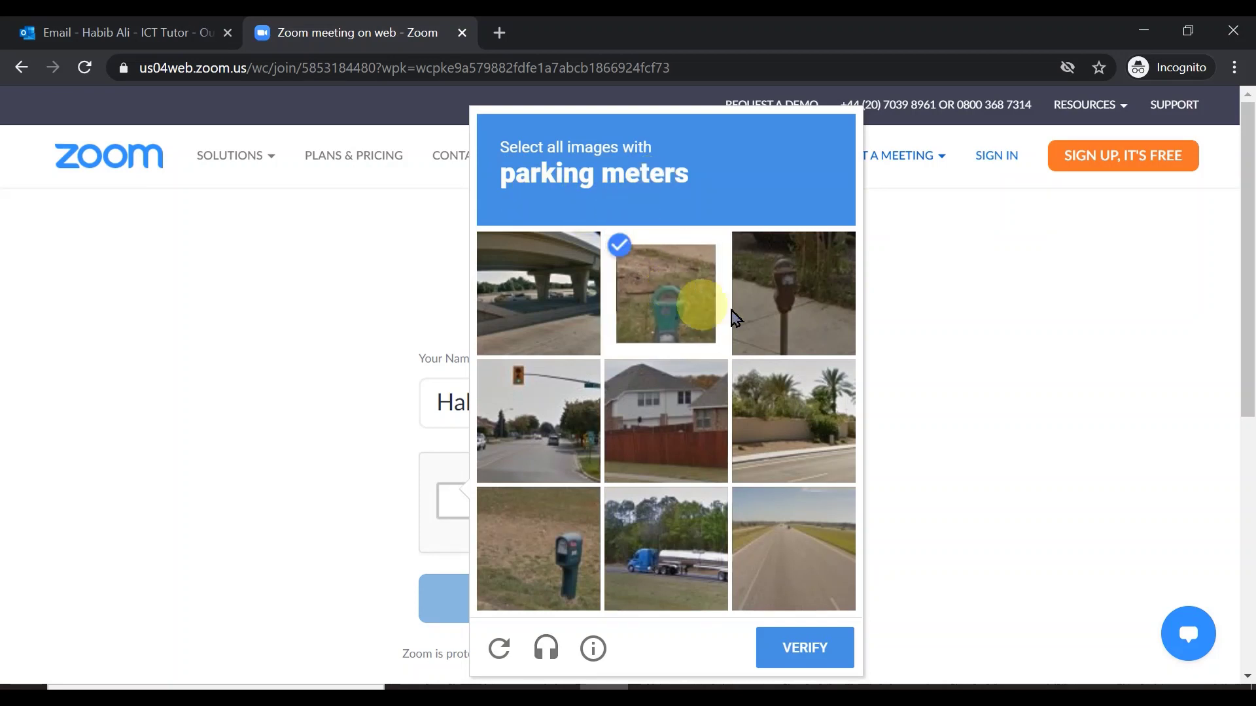
pyautogui.click(782, 301)
pyautogui.click(579, 554)
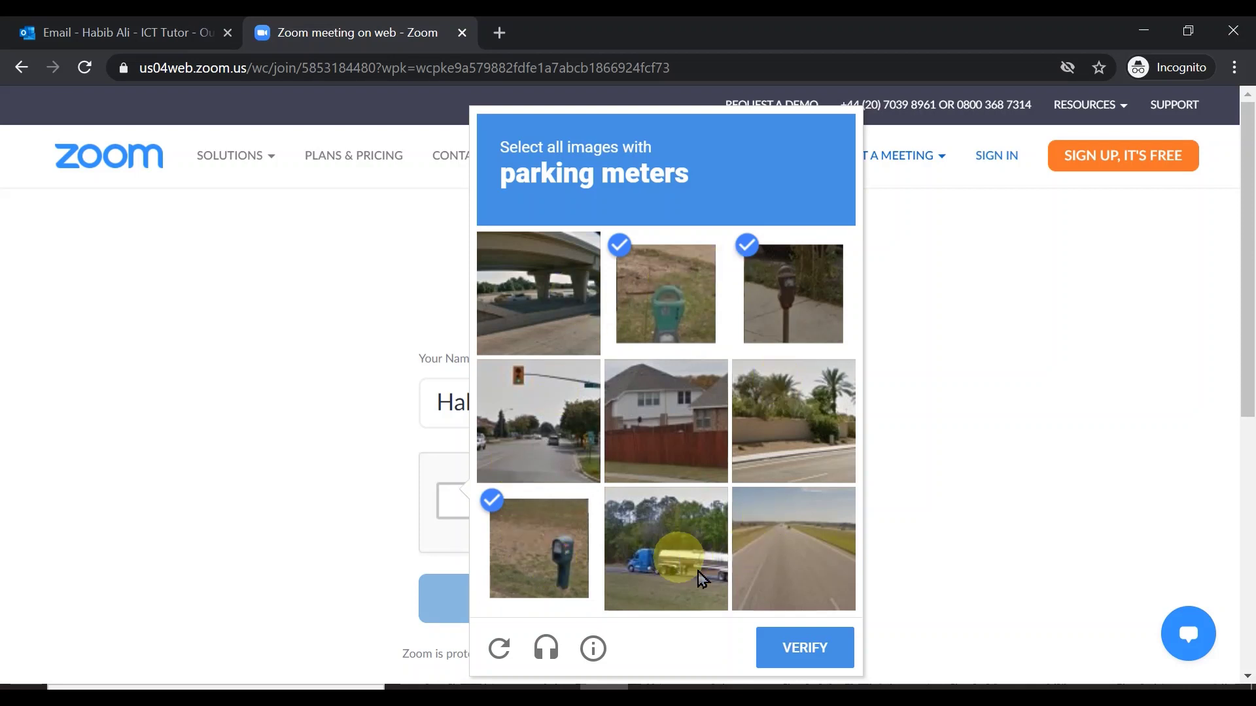
pyautogui.click(811, 646)
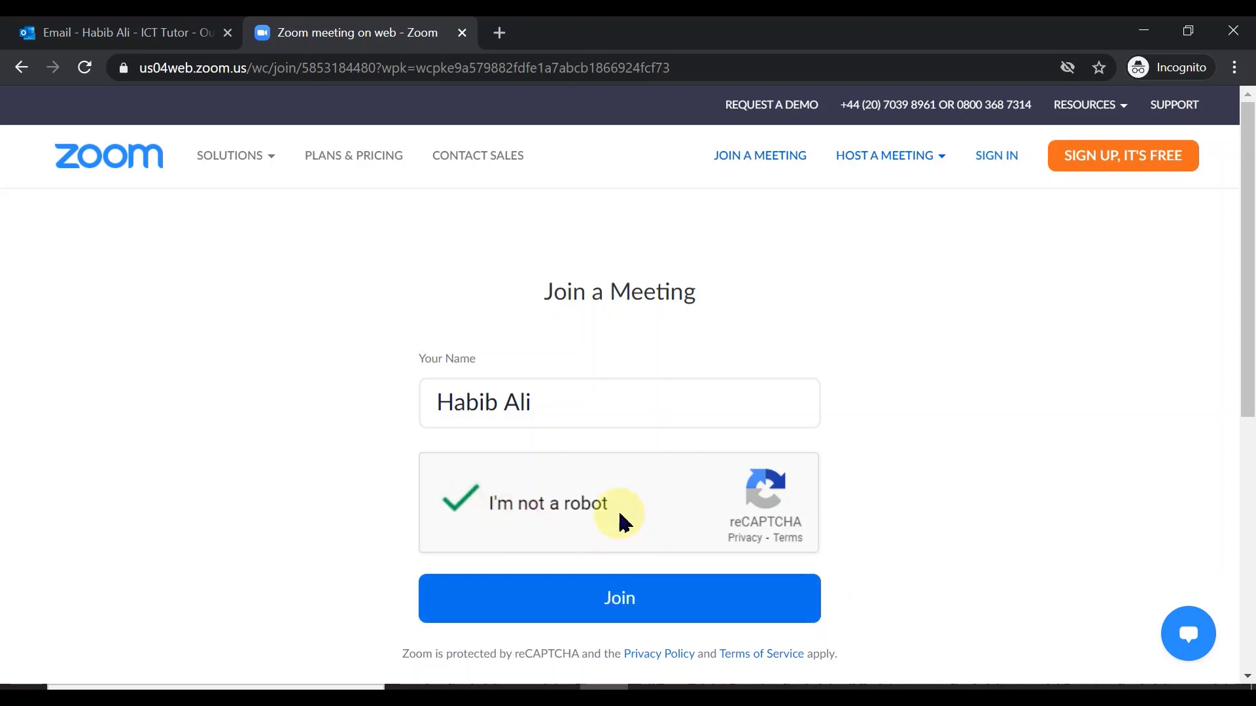
pyautogui.click(658, 607)
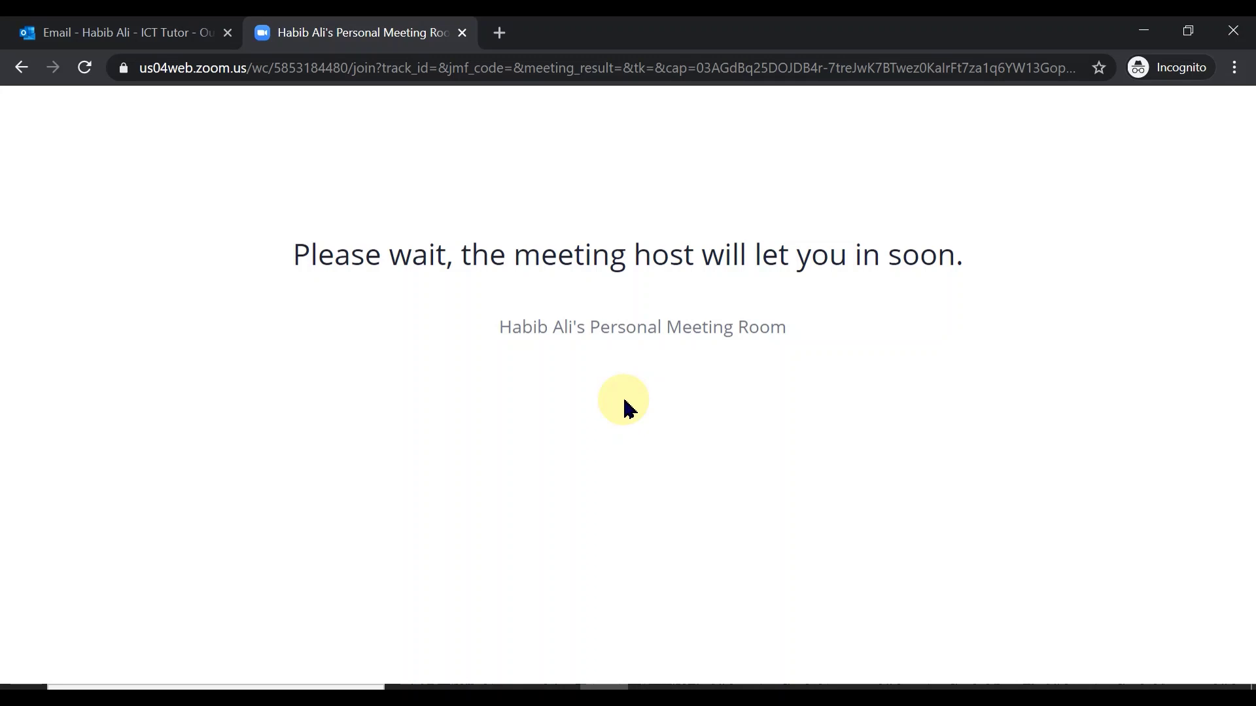
# Close the Zoom waiting-room tab and open a fresh blank tab
pyautogui.click(462, 33)
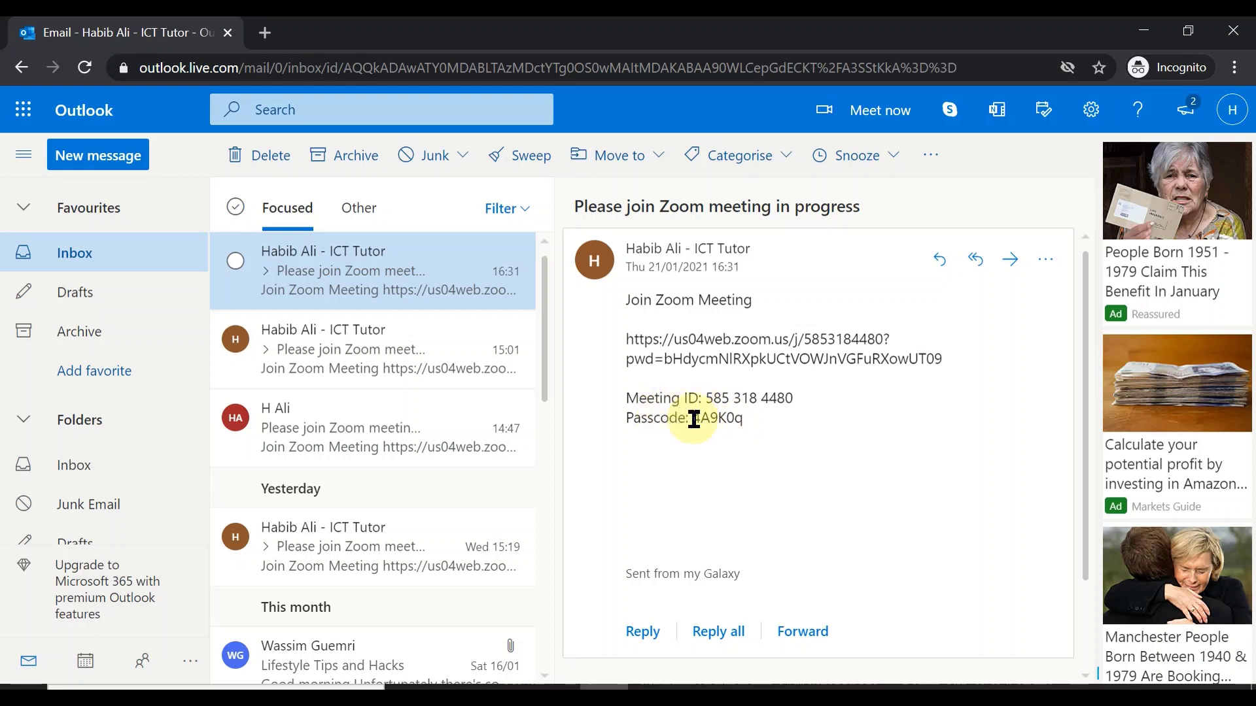
pyautogui.click(265, 33)
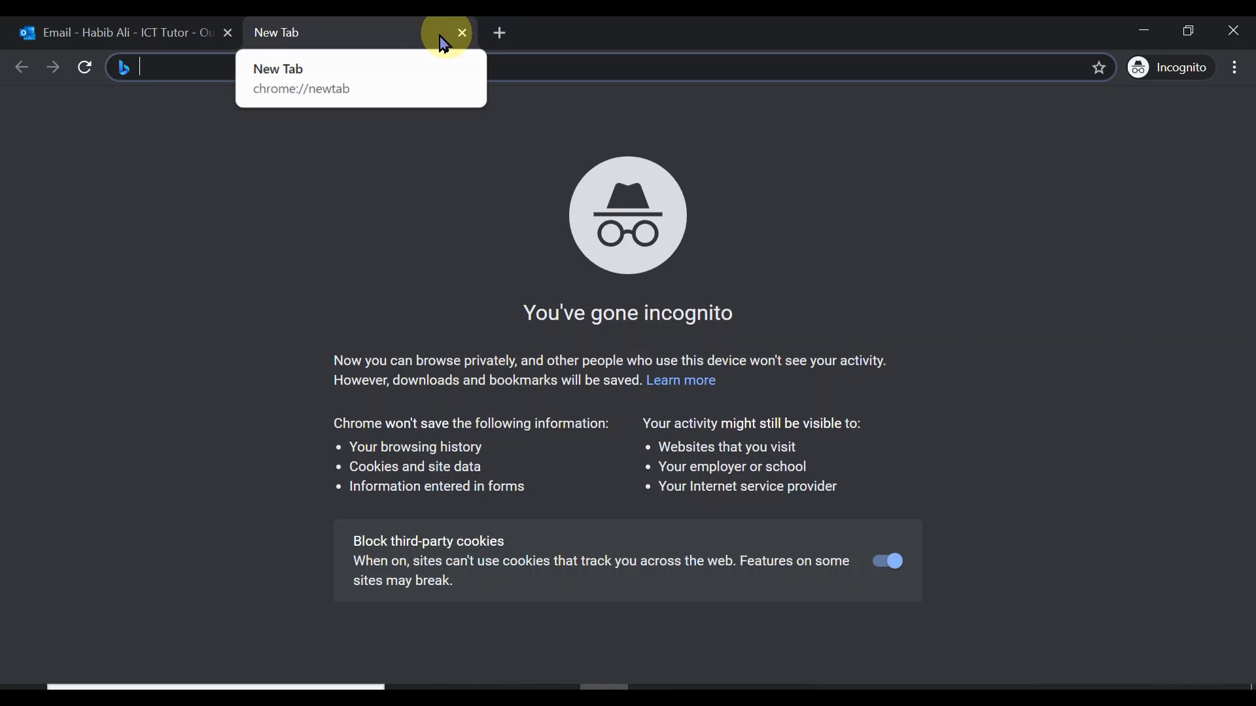
# Load zoom.us, go to its Join a Meeting page, then return to the Outlook email
pyautogui.write('zoo')
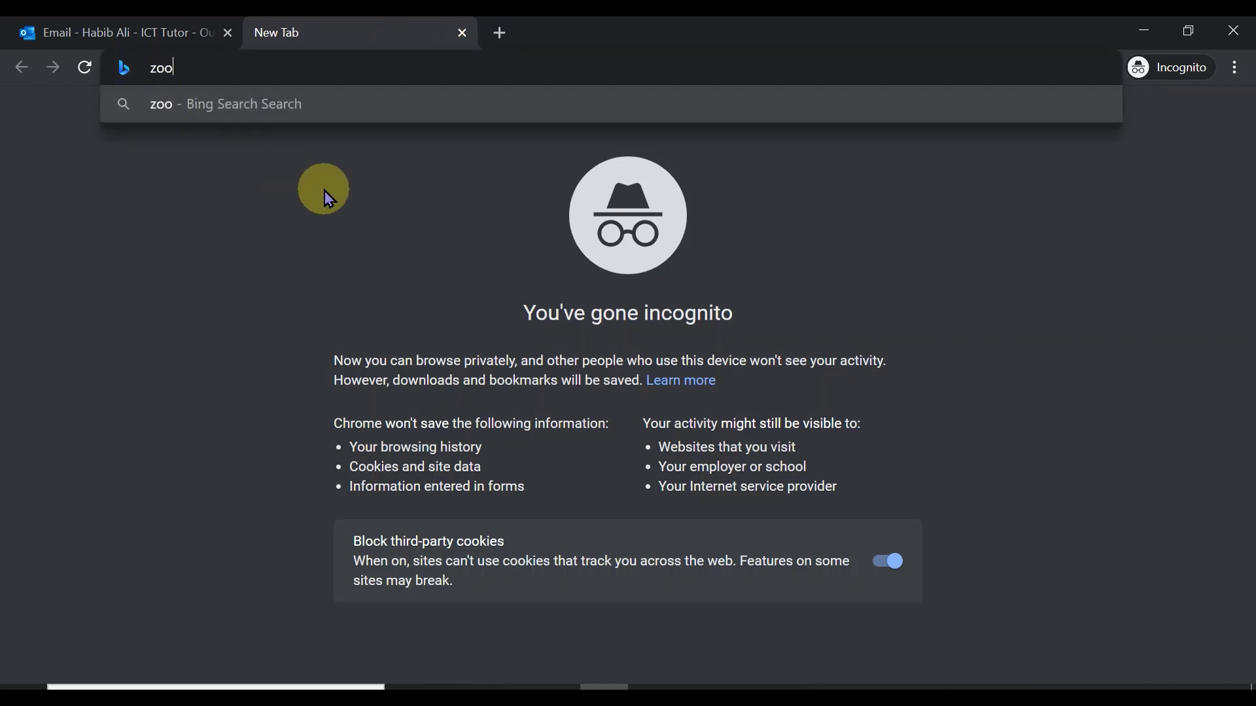
pyautogui.write('m.us')
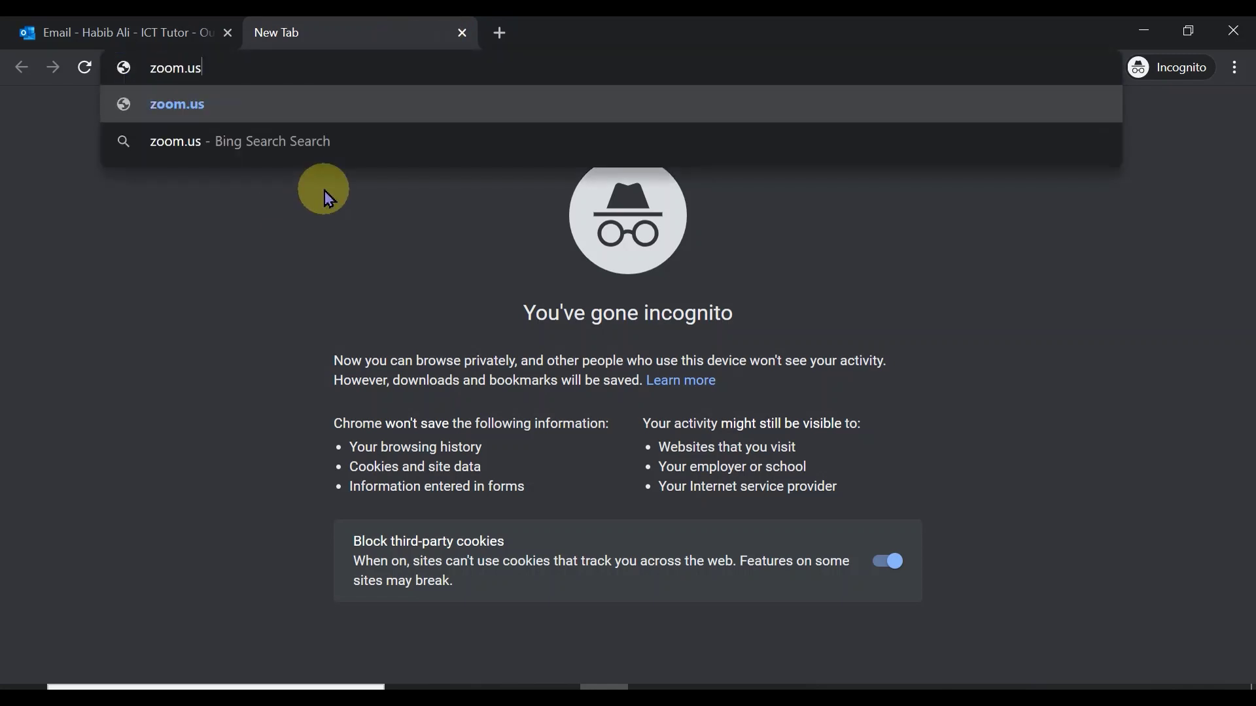
pyautogui.press('Return')
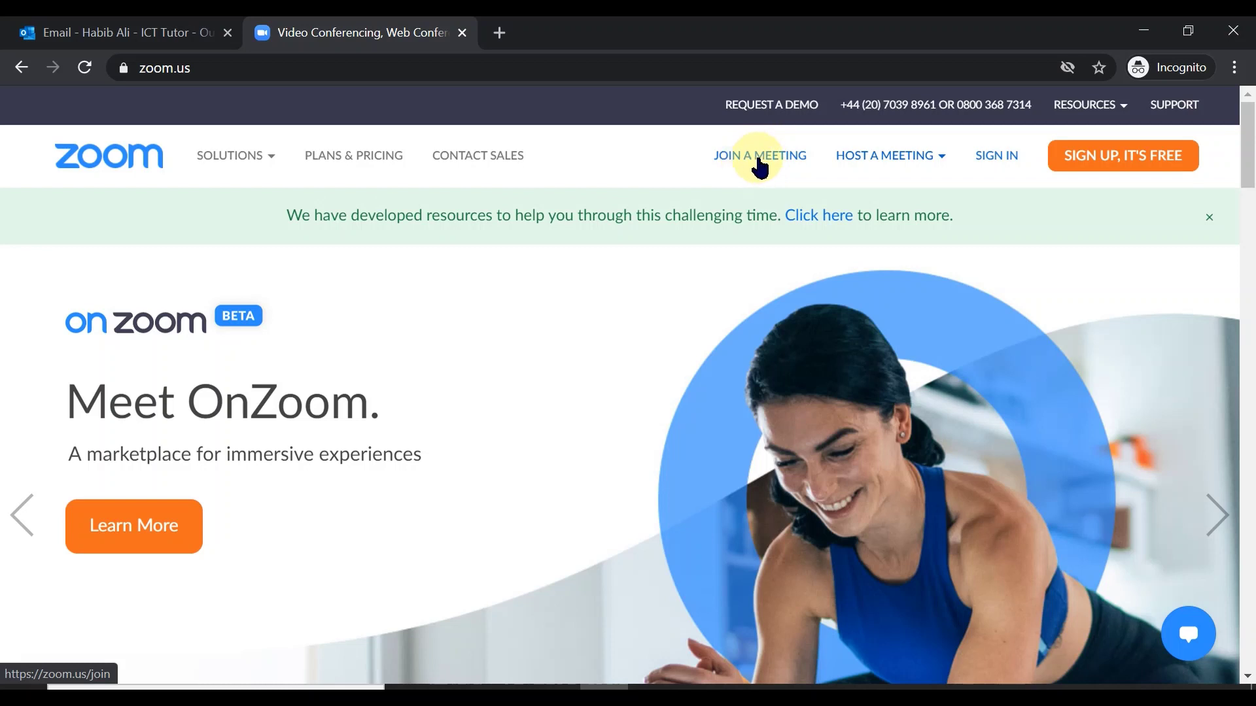
pyautogui.click(754, 163)
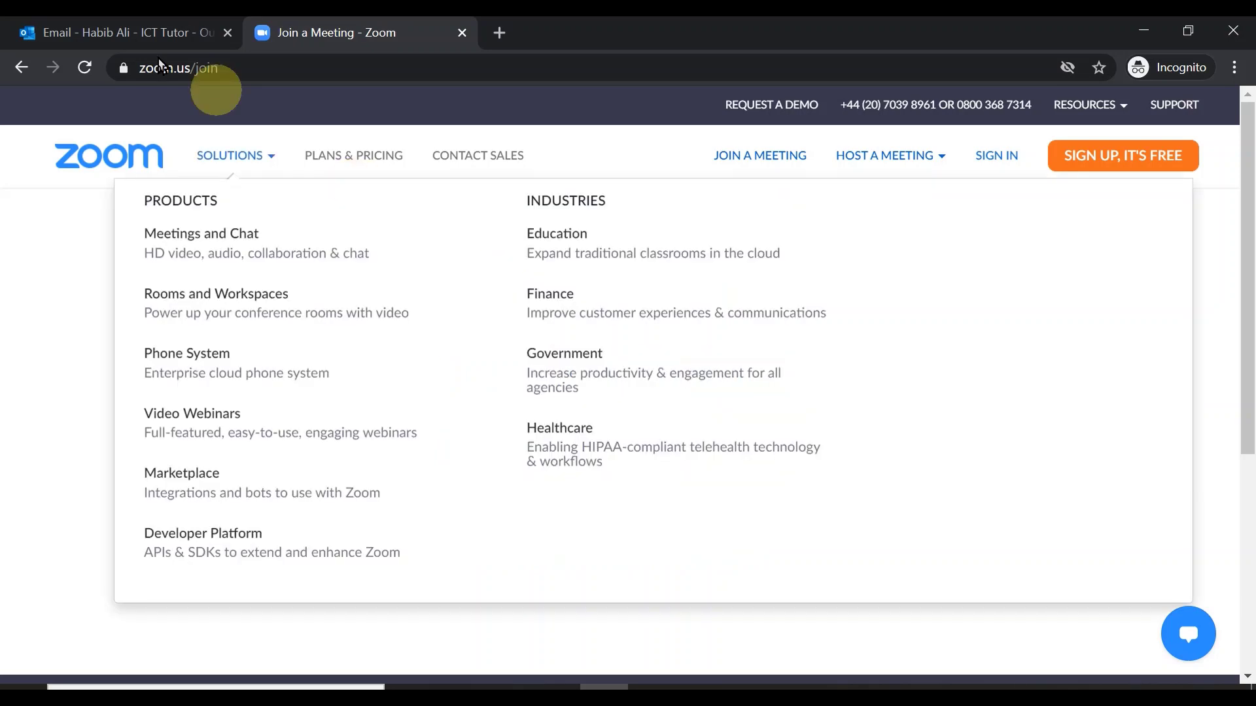
pyautogui.click(129, 37)
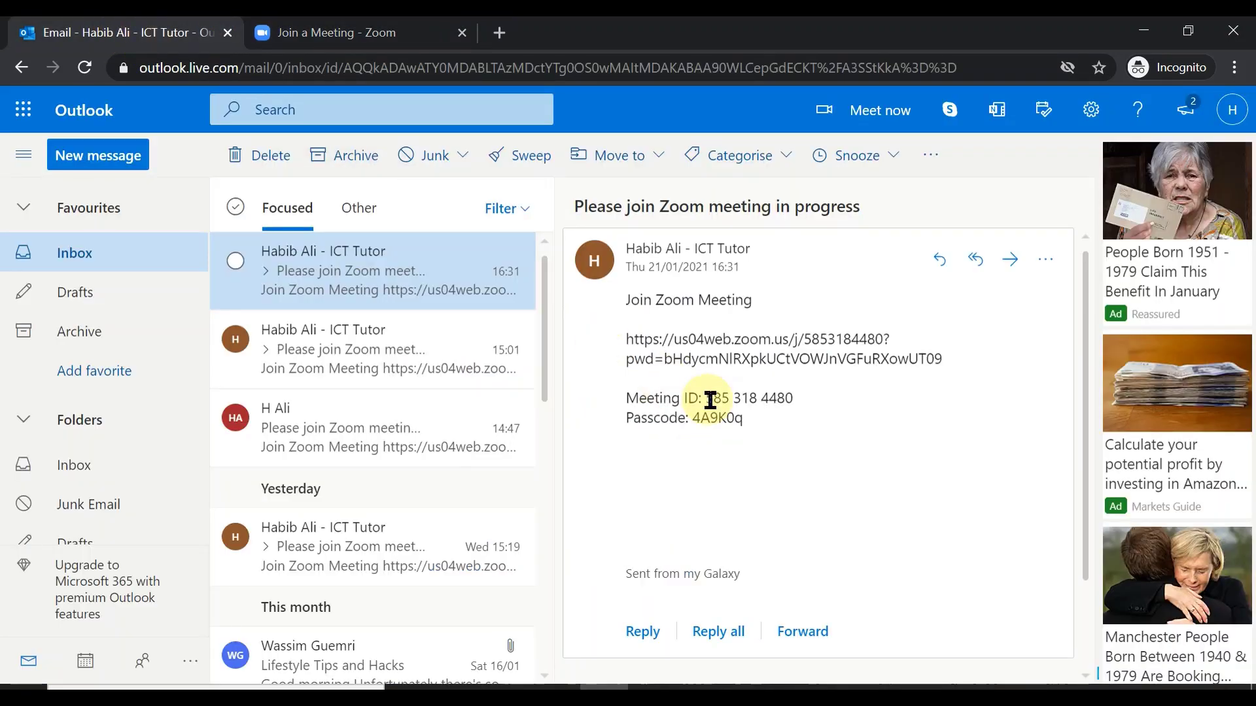
# Copy the meeting ID from the Zoom invitation in the Outlook email
pyautogui.moveTo(710, 396); pyautogui.dragTo(793, 399)
pyautogui.rightClick(778, 399)
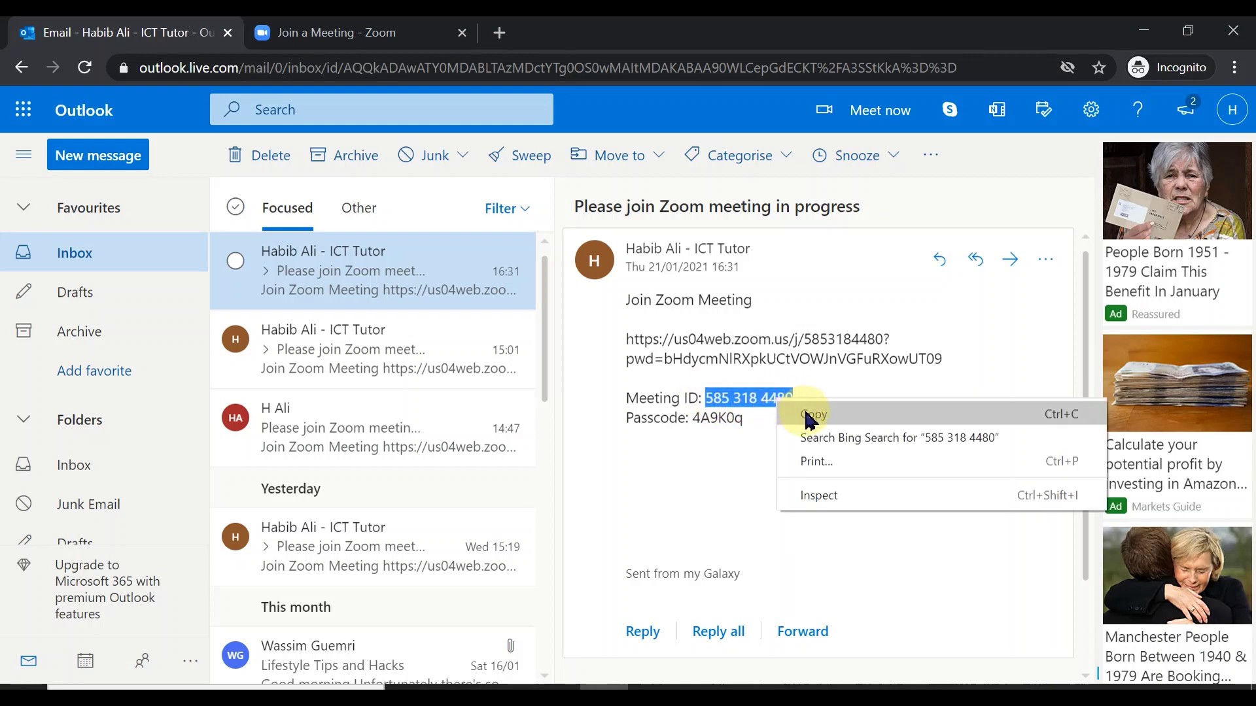
pyautogui.click(809, 418)
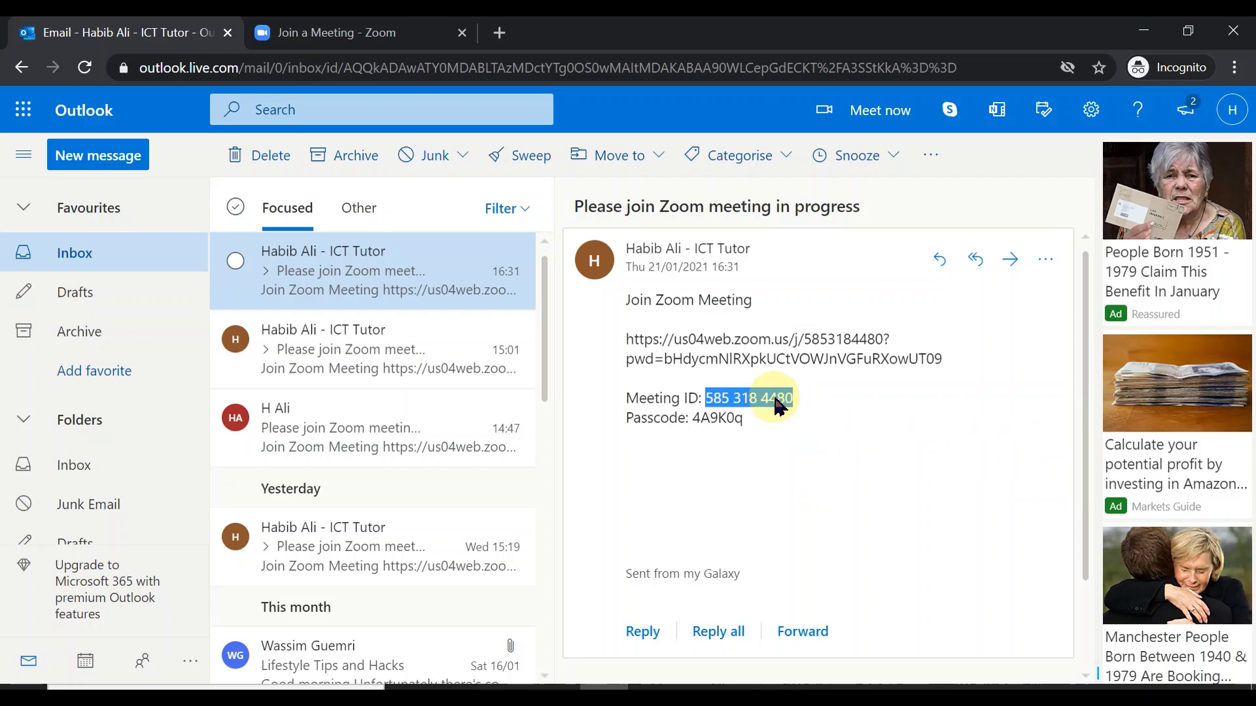
# Paste the copied meeting ID into Zoom's Join a Meeting page and submit it
pyautogui.click(392, 34)
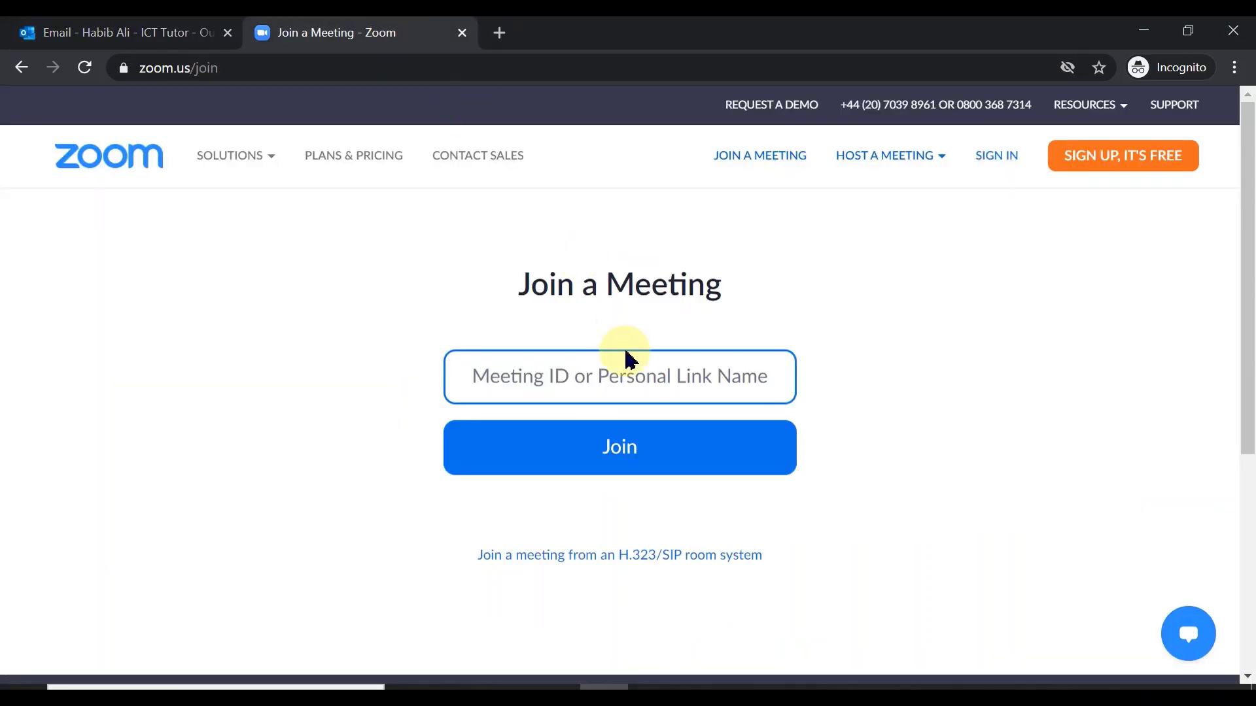
pyautogui.click(599, 378)
pyautogui.hotkey('ctrl', 'v')
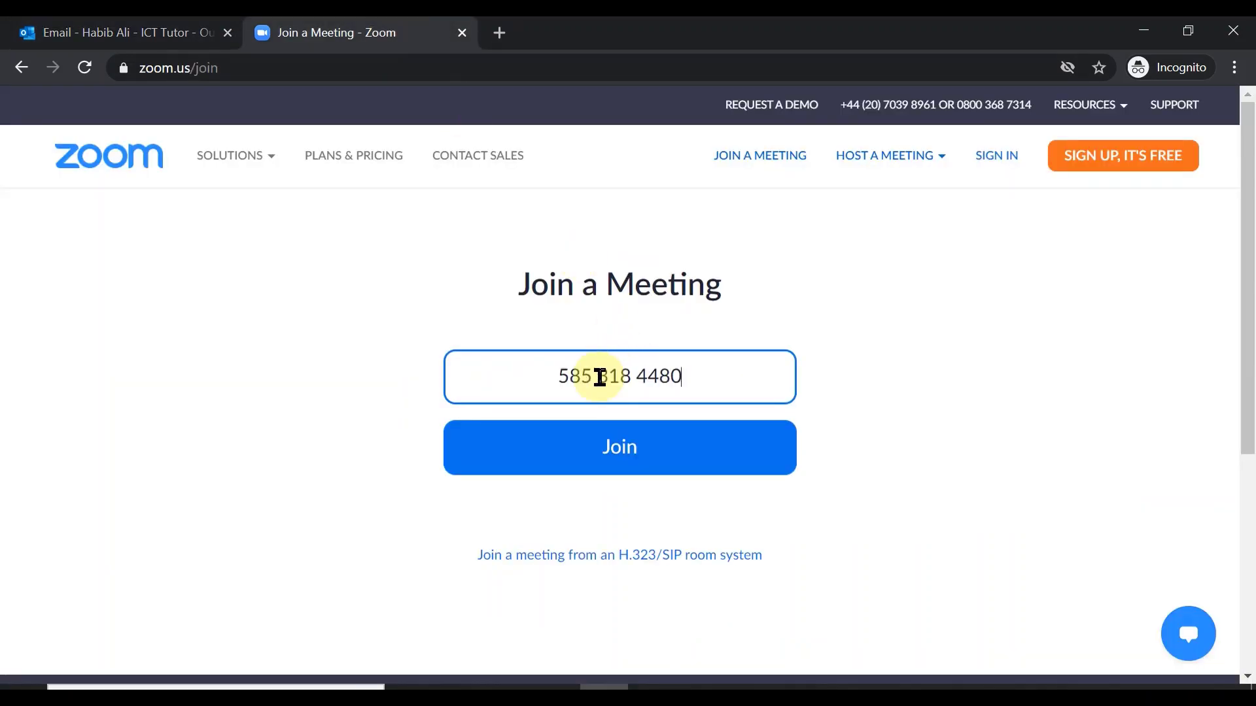
pyautogui.click(667, 447)
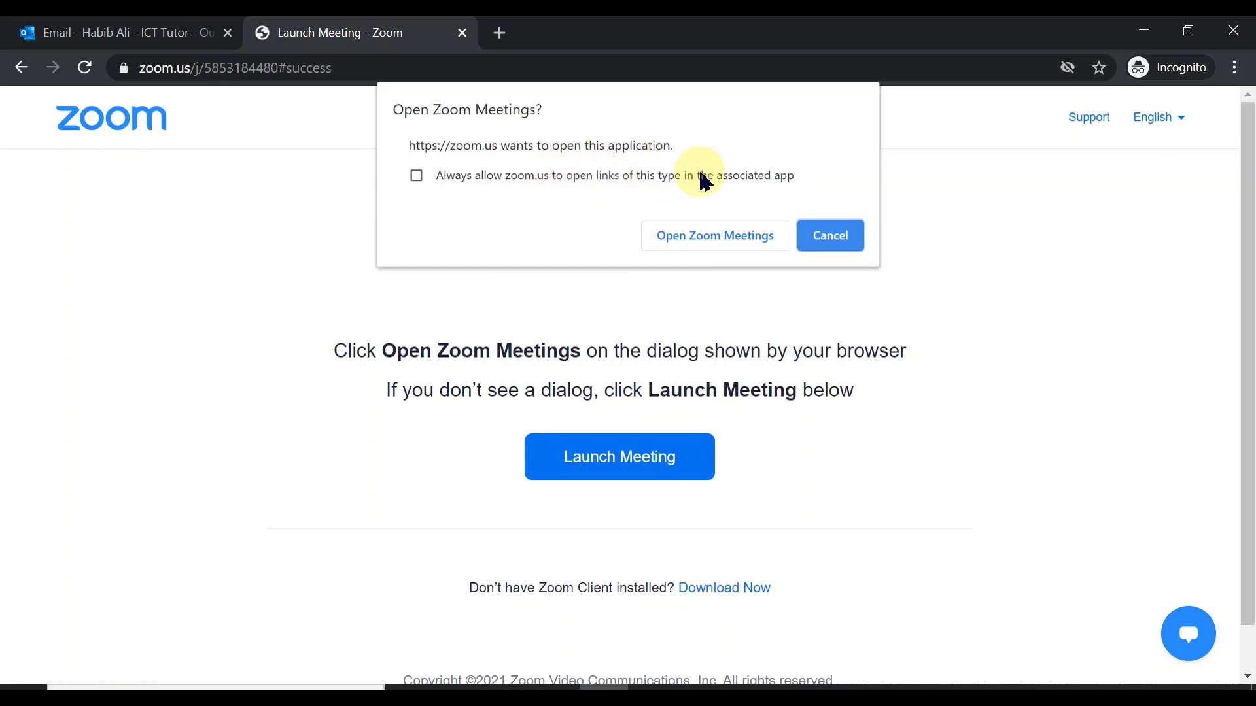
# Decline the desktop Zoom app twice and choose to join the meeting from the browser
pyautogui.click(845, 238)
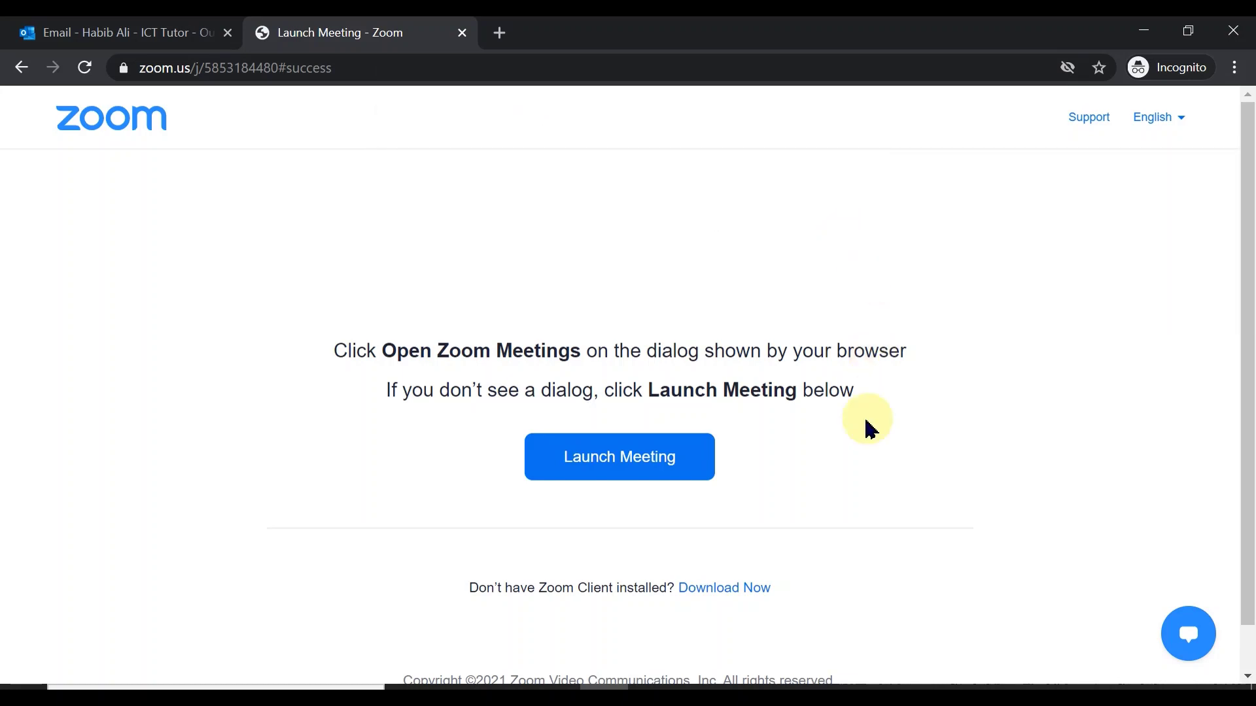
pyautogui.scroll(-1, 900, 477)
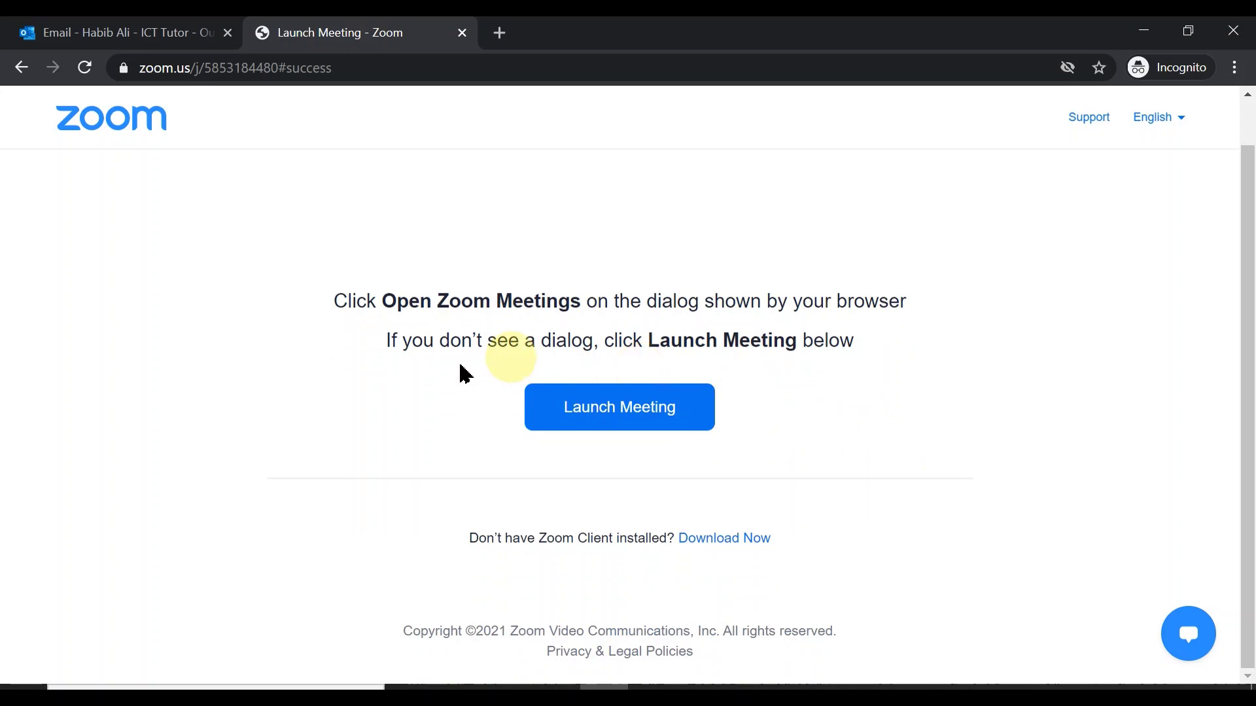
pyautogui.click(641, 427)
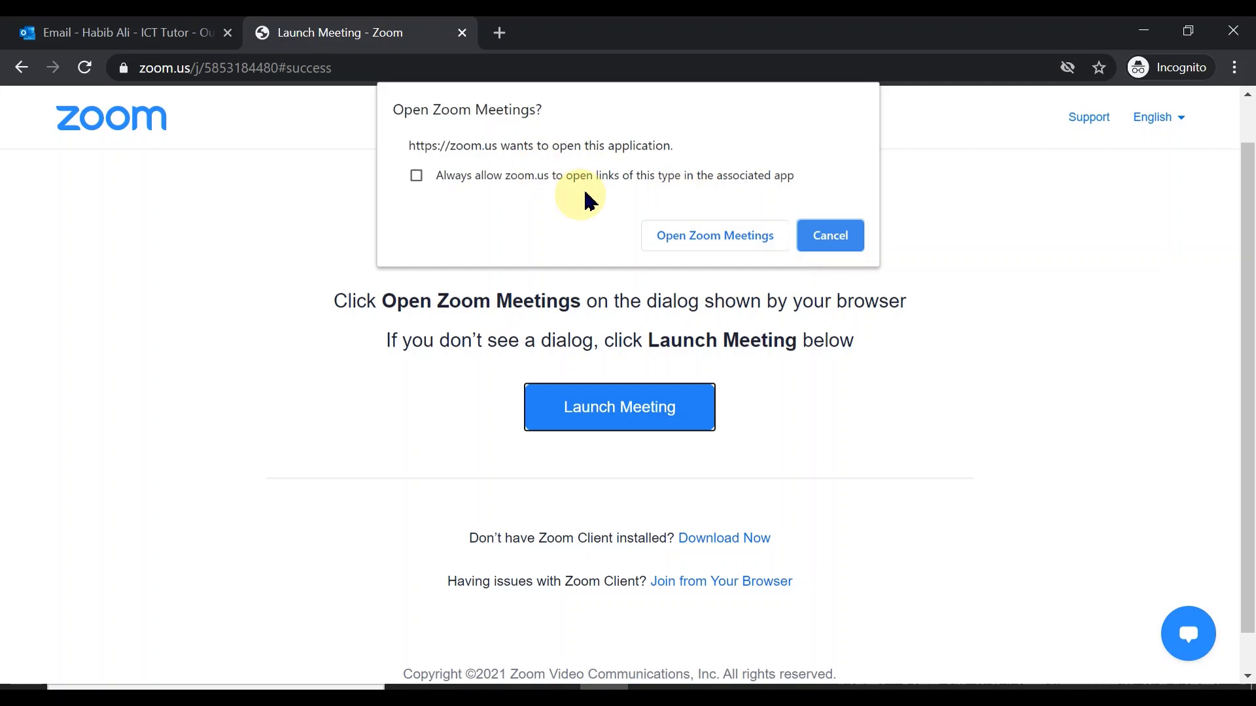
pyautogui.click(843, 238)
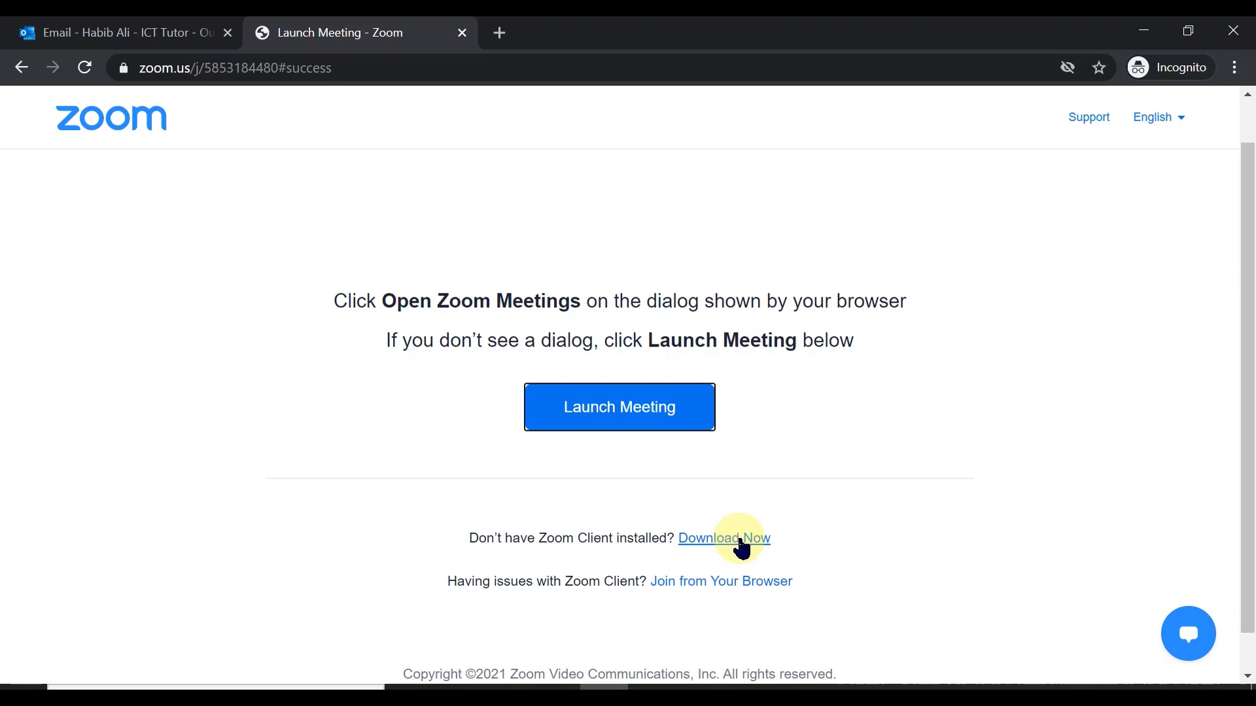
pyautogui.click(726, 589)
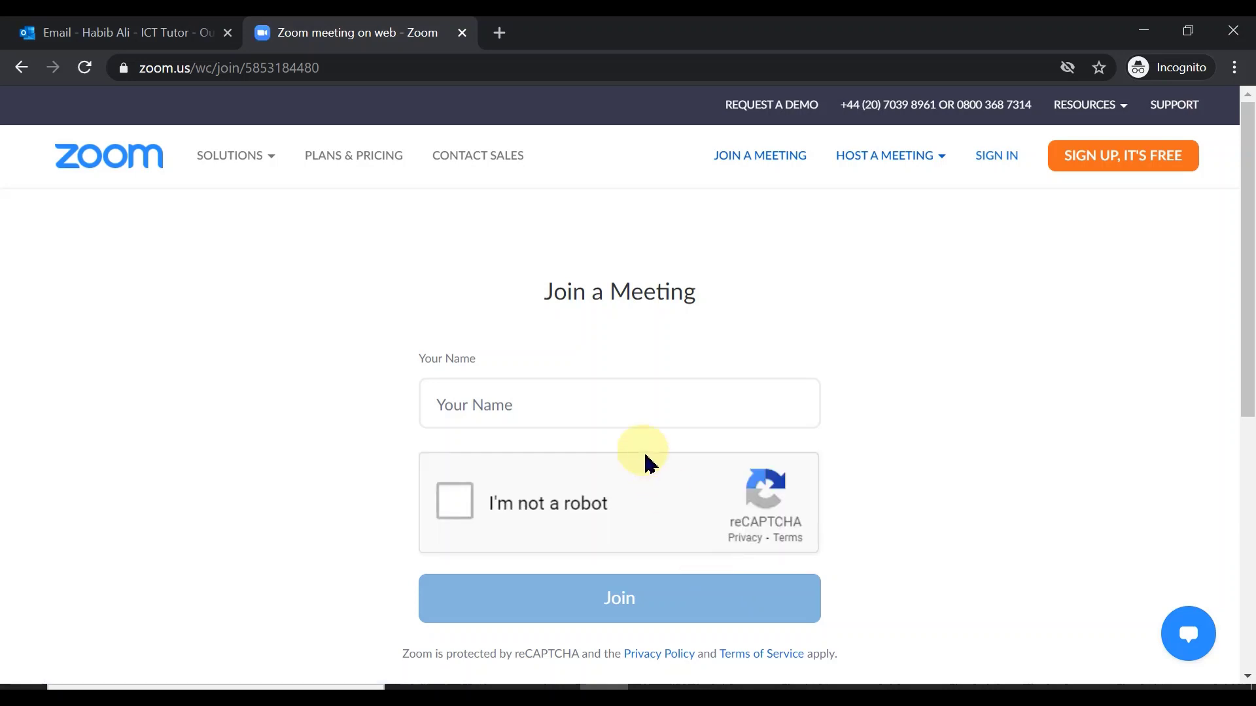
# Enter the participant's name and pass the reCAPTCHA by picking the three mountain images
pyautogui.click(607, 407)
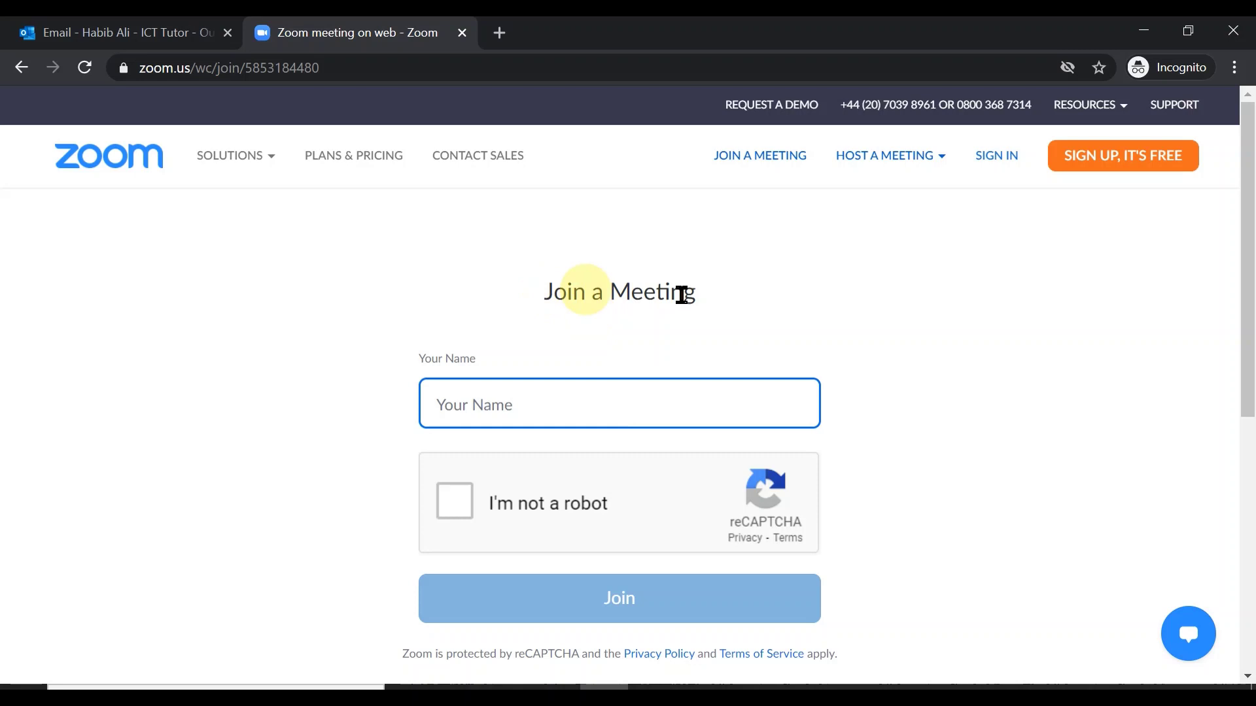
pyautogui.write('Habib Ali')
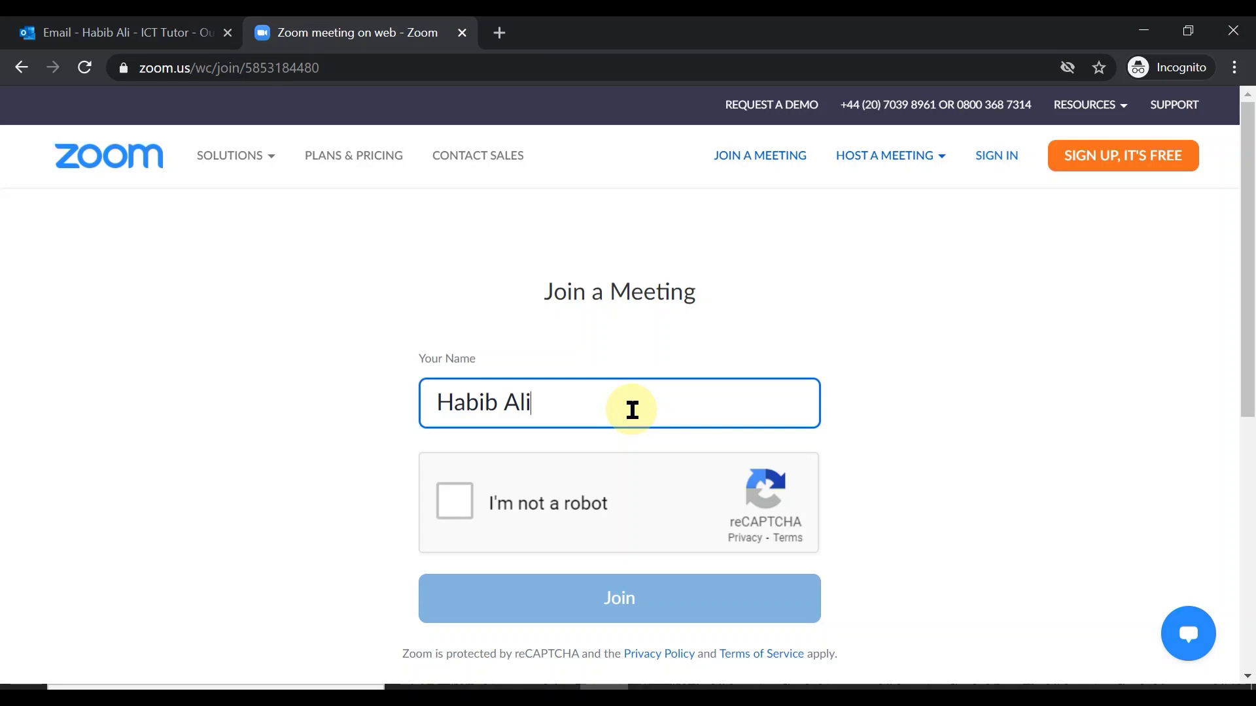
pyautogui.click(455, 504)
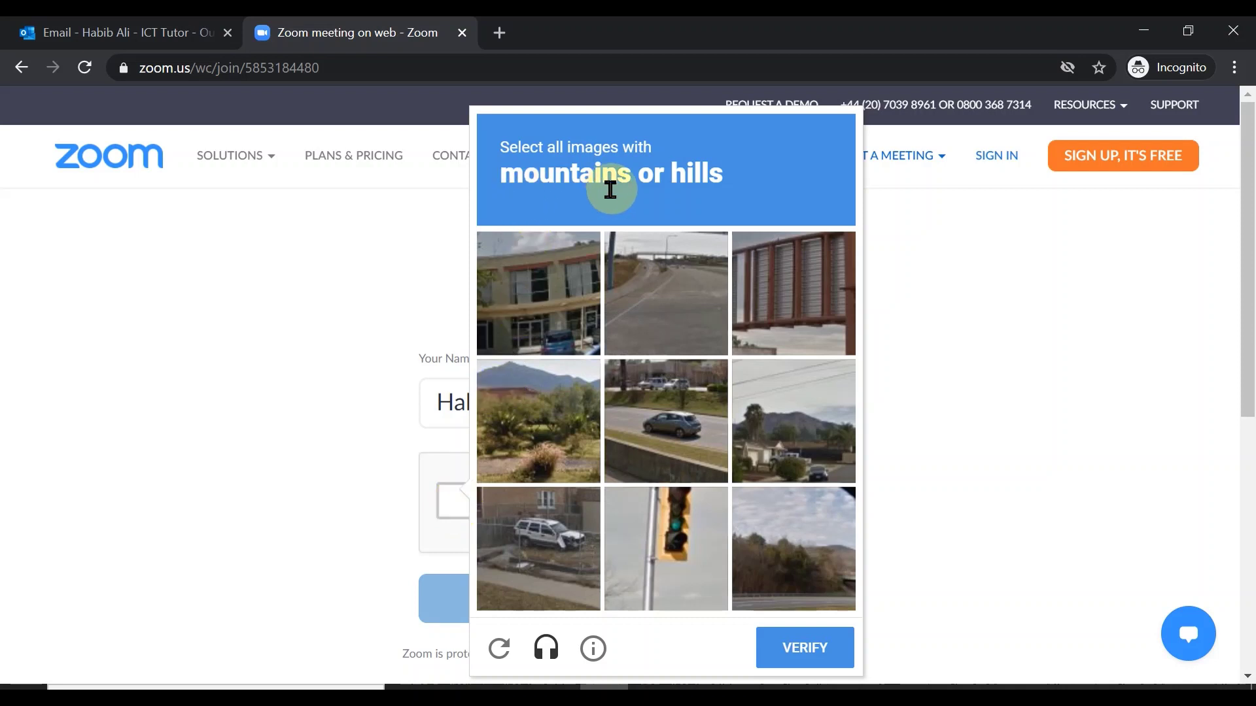
pyautogui.click(555, 413)
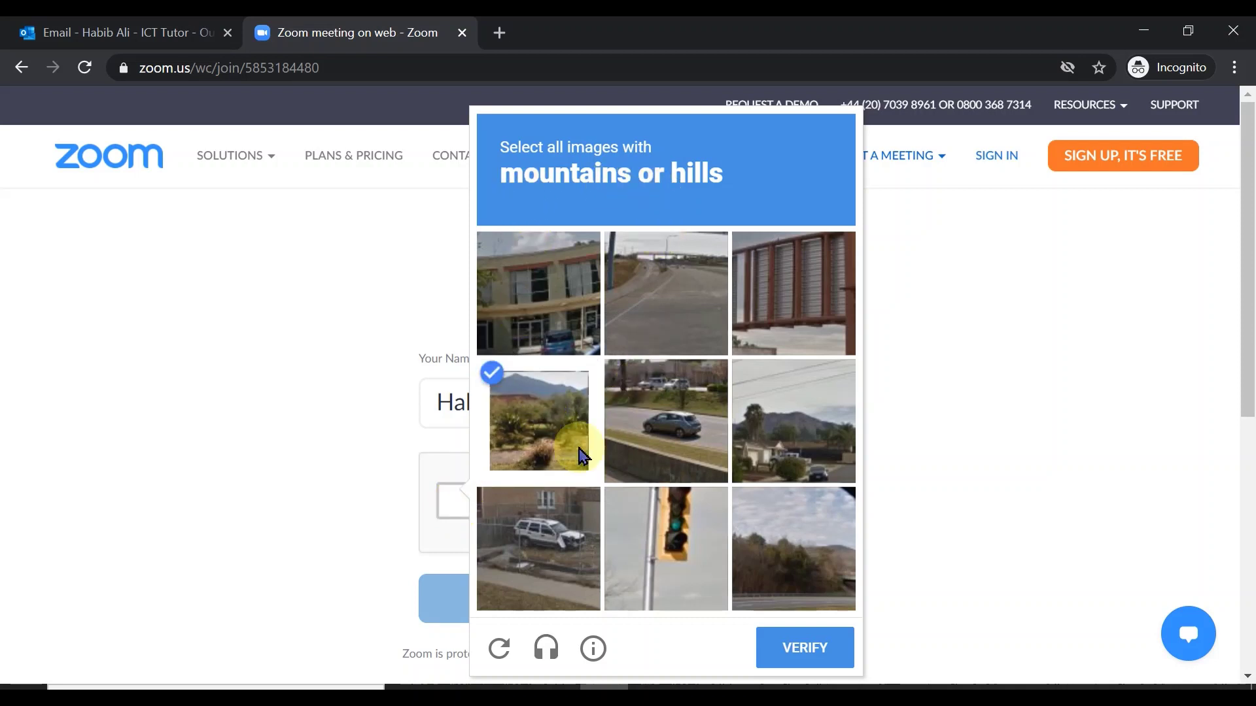
pyautogui.click(792, 543)
pyautogui.click(789, 430)
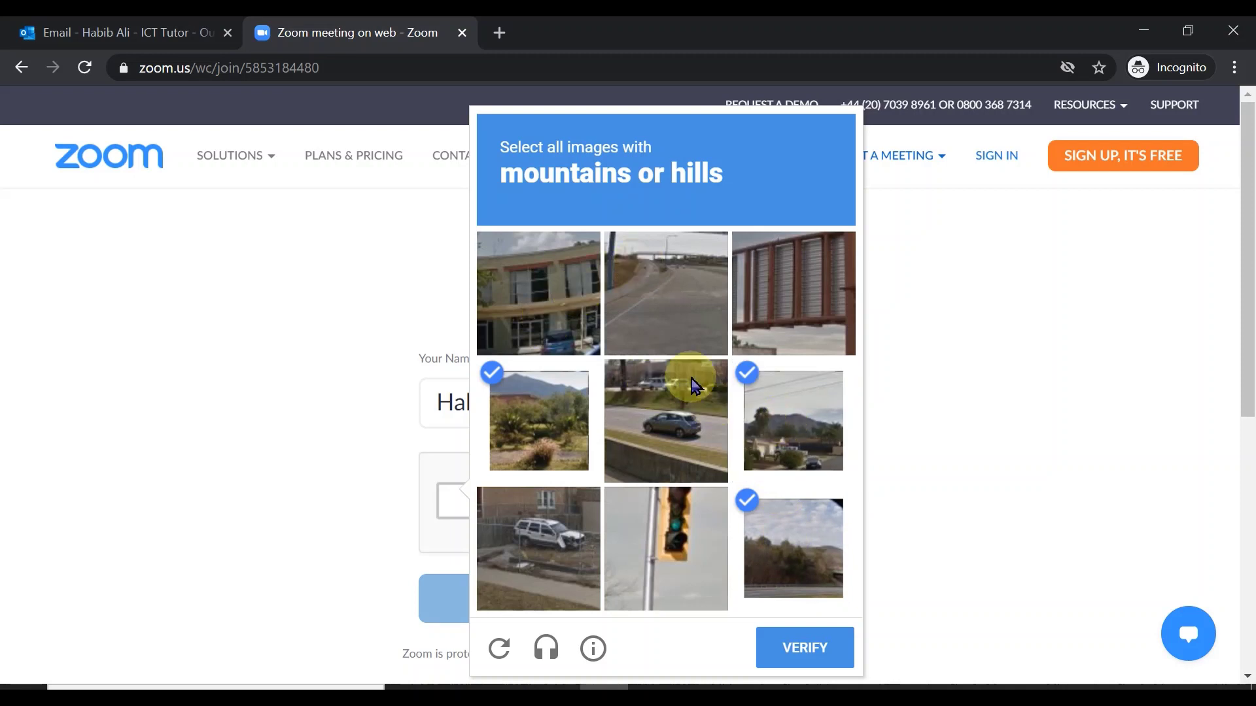
pyautogui.click(811, 654)
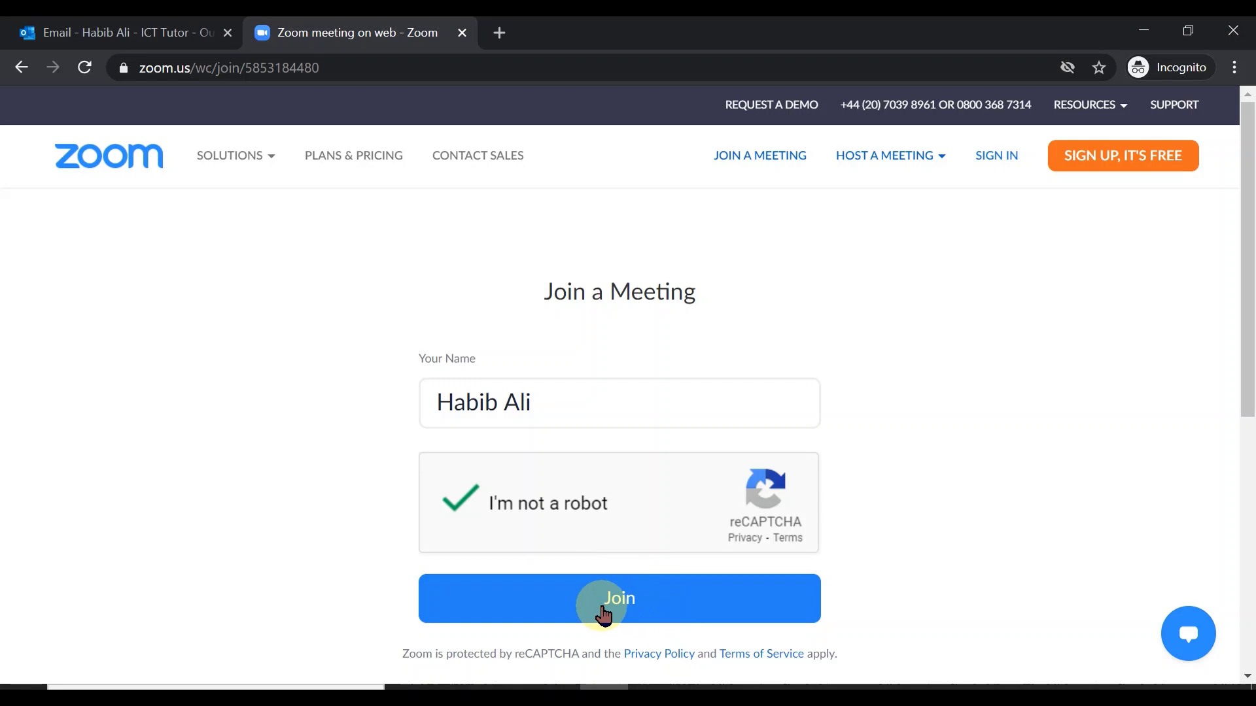
# Submit the entered name on Zoom's join form to reach the Meeting Passcode prompt
pyautogui.click(649, 610)
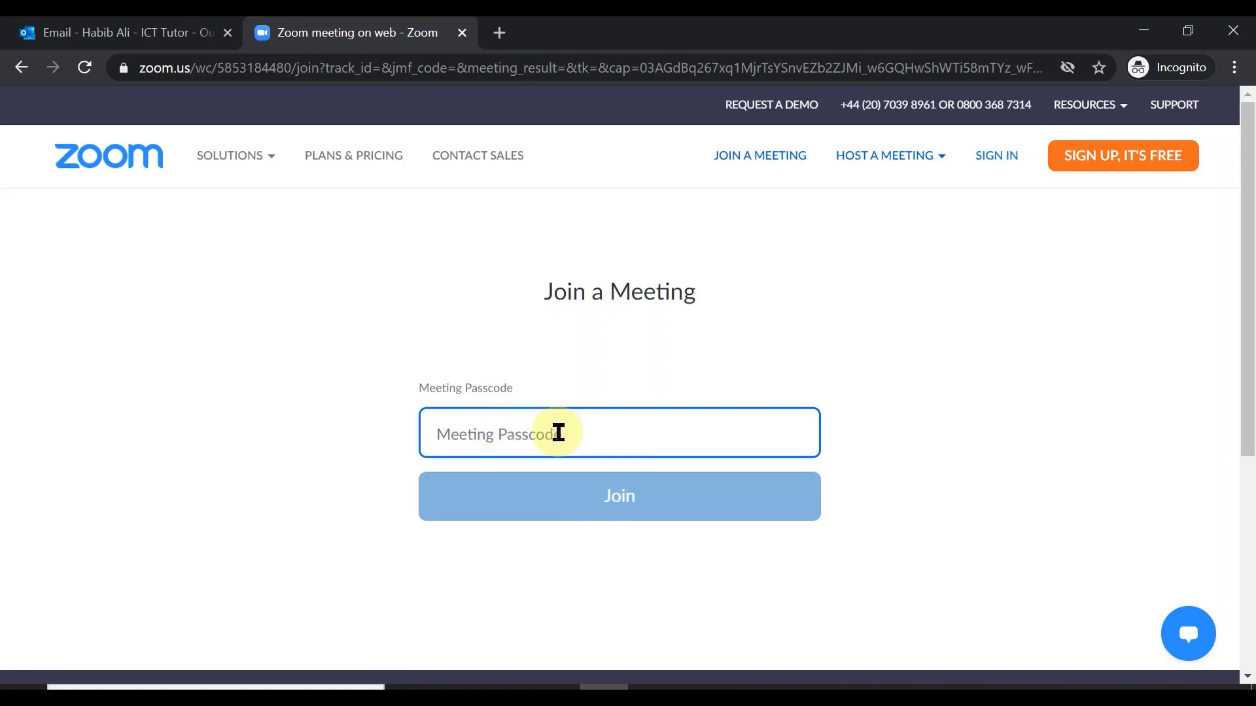
pyautogui.click(149, 32)
# Copy the meeting passcode from the Zoom invitation email in Outlook
pyautogui.moveTo(693, 418); pyautogui.dragTo(744, 419)
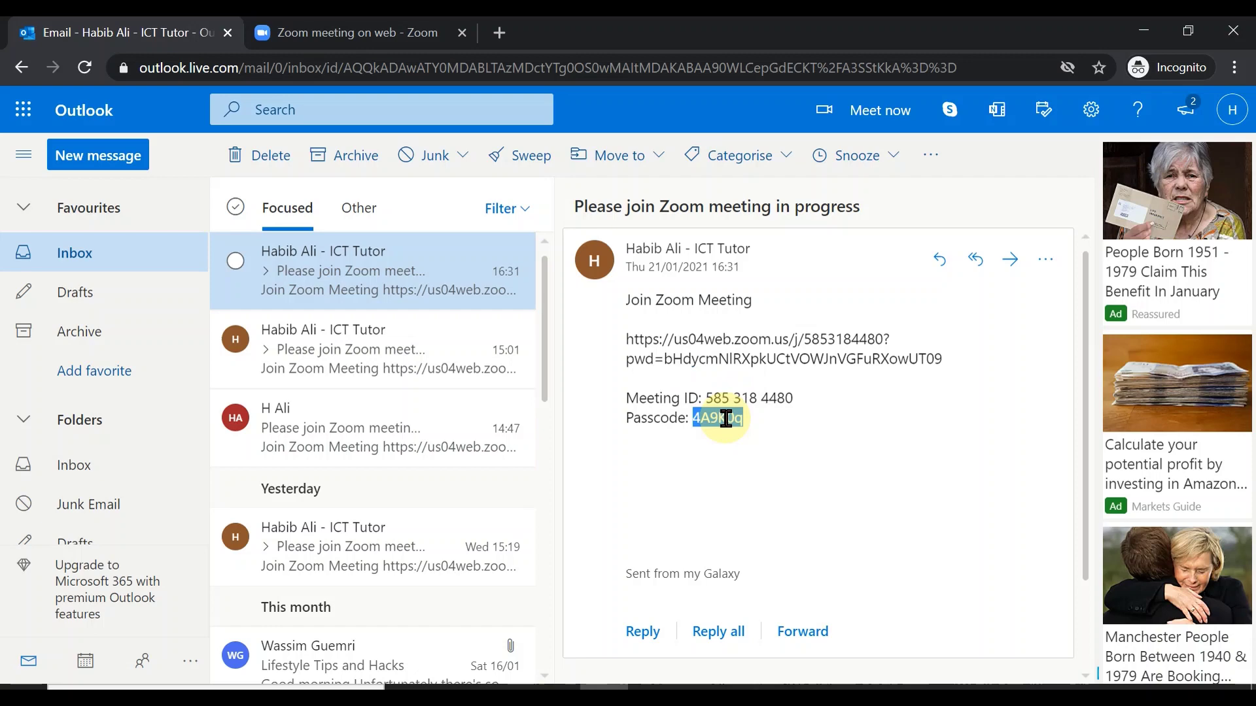
pyautogui.rightClick(726, 418)
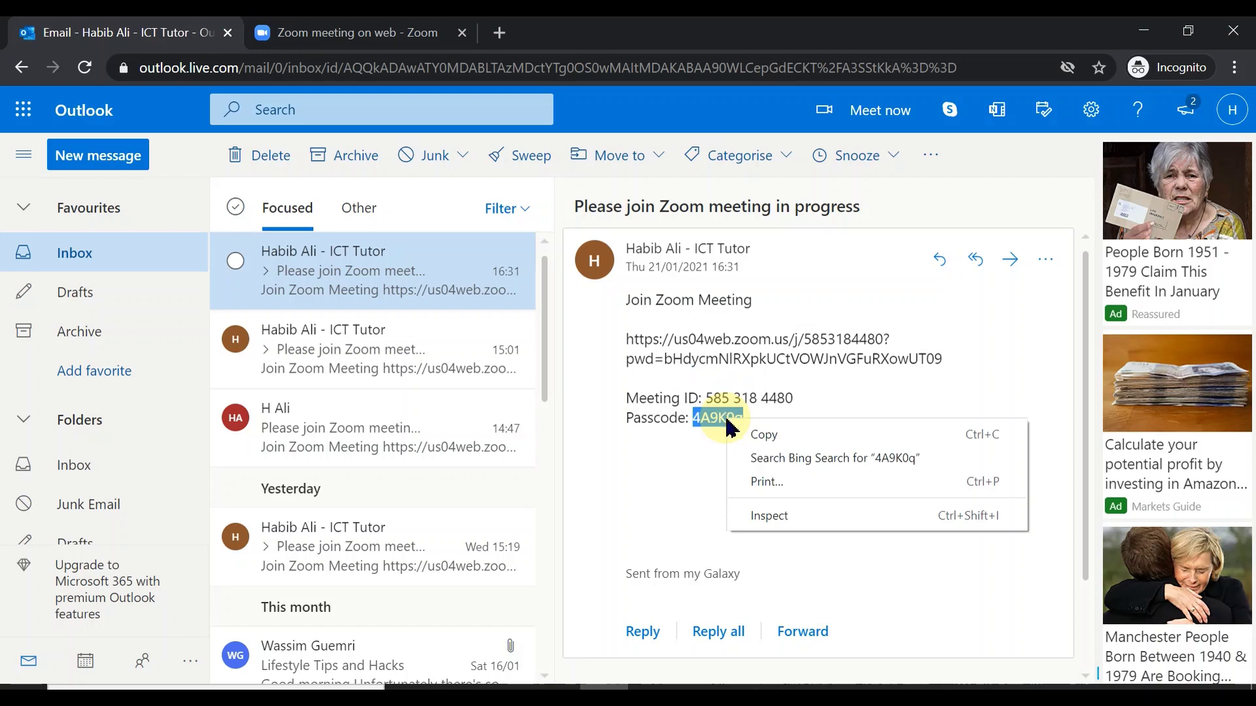
pyautogui.click(757, 435)
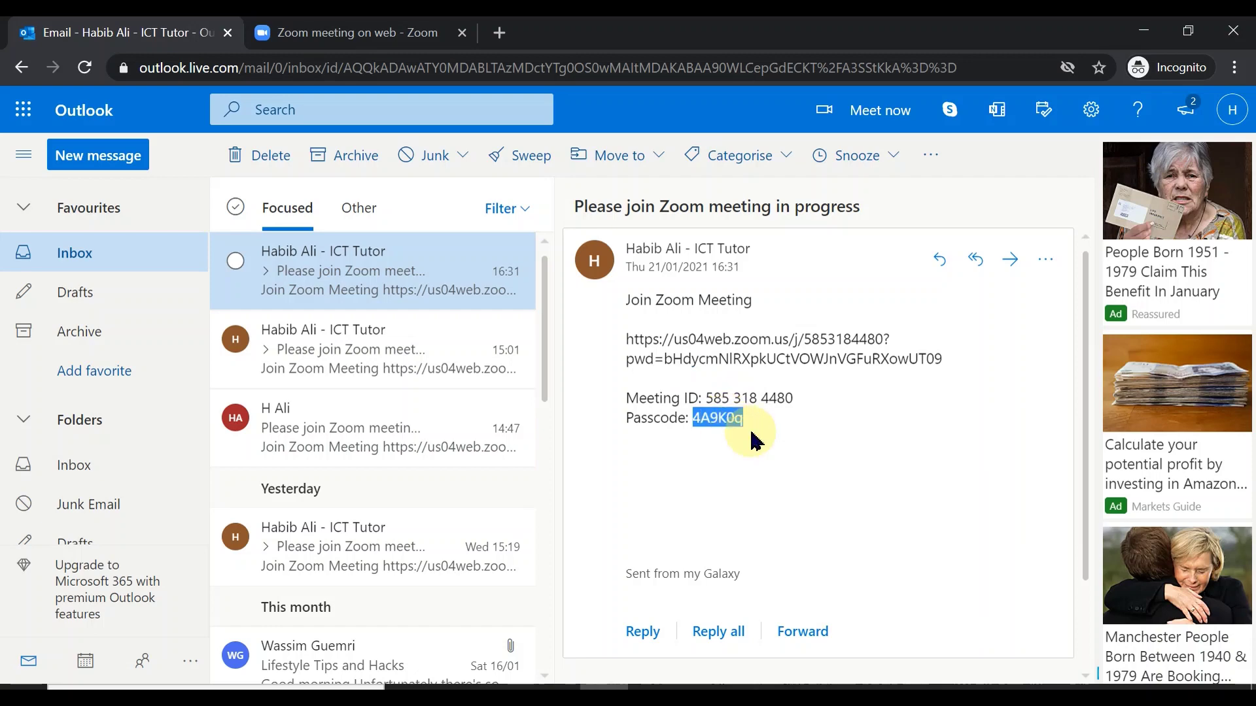
pyautogui.click(359, 37)
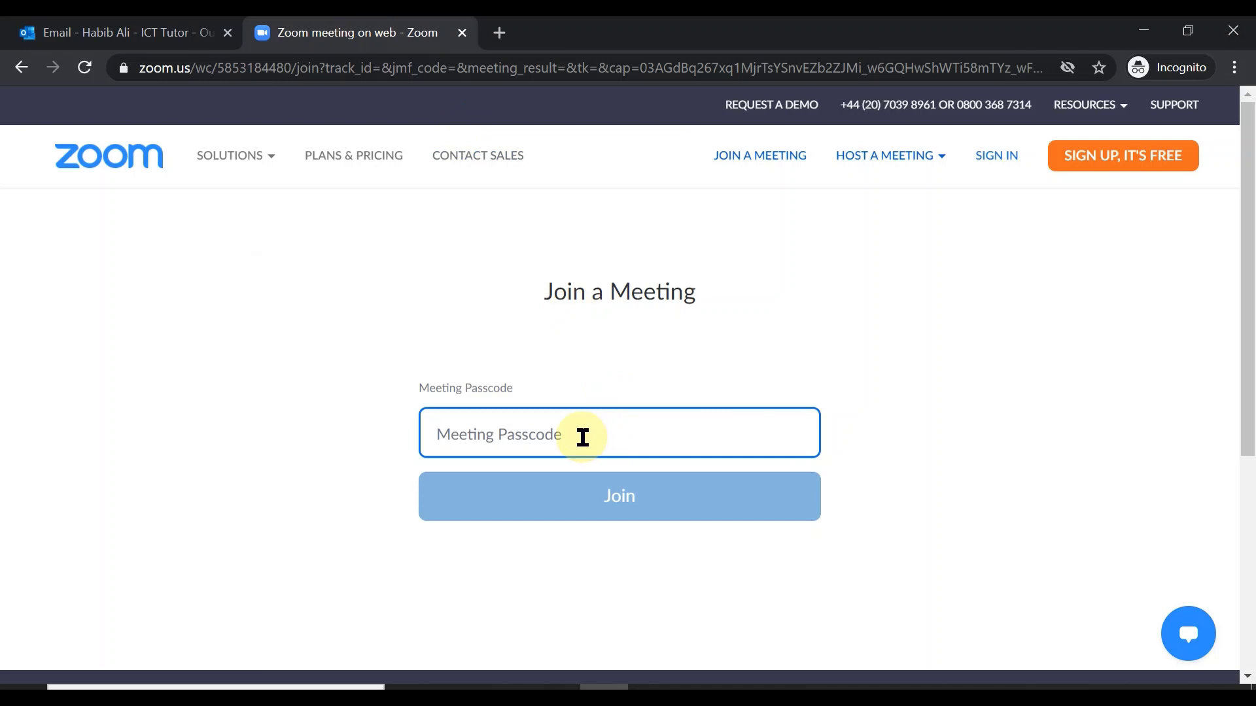
# Paste the copied passcode into Zoom's prompt and join, landing in the host's waiting room
pyautogui.hotkey('ctrl', 'v')
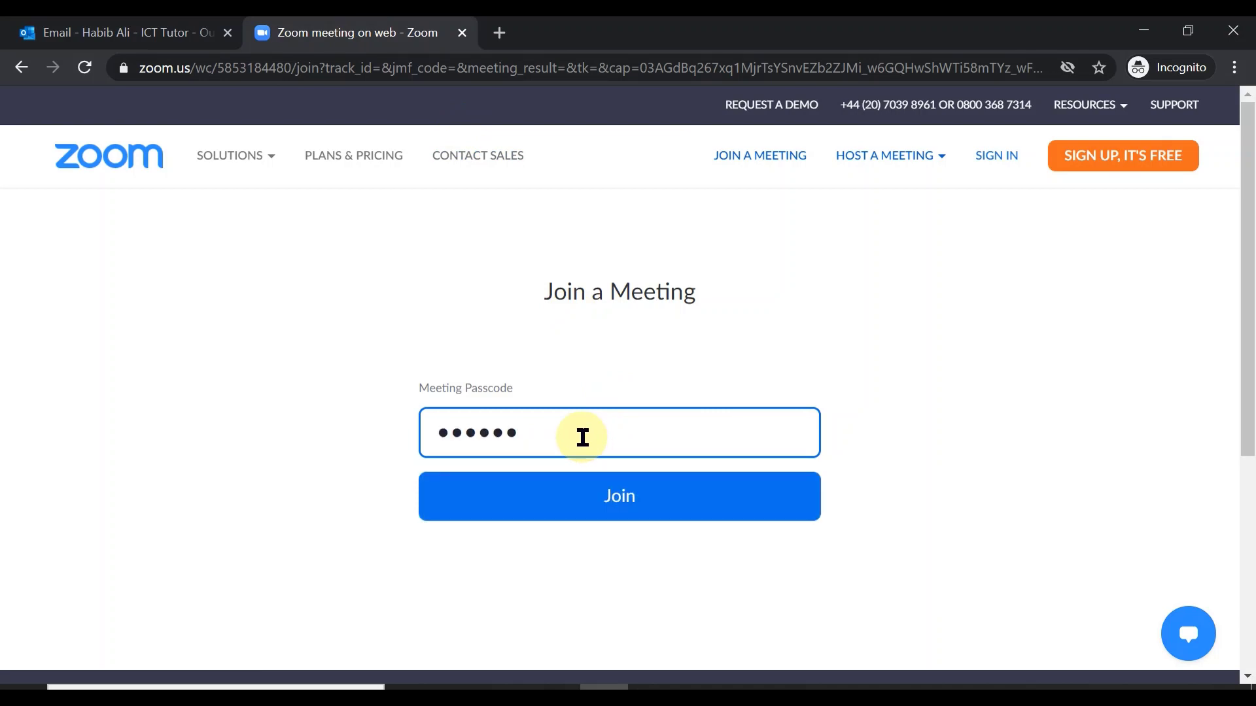
pyautogui.click(666, 509)
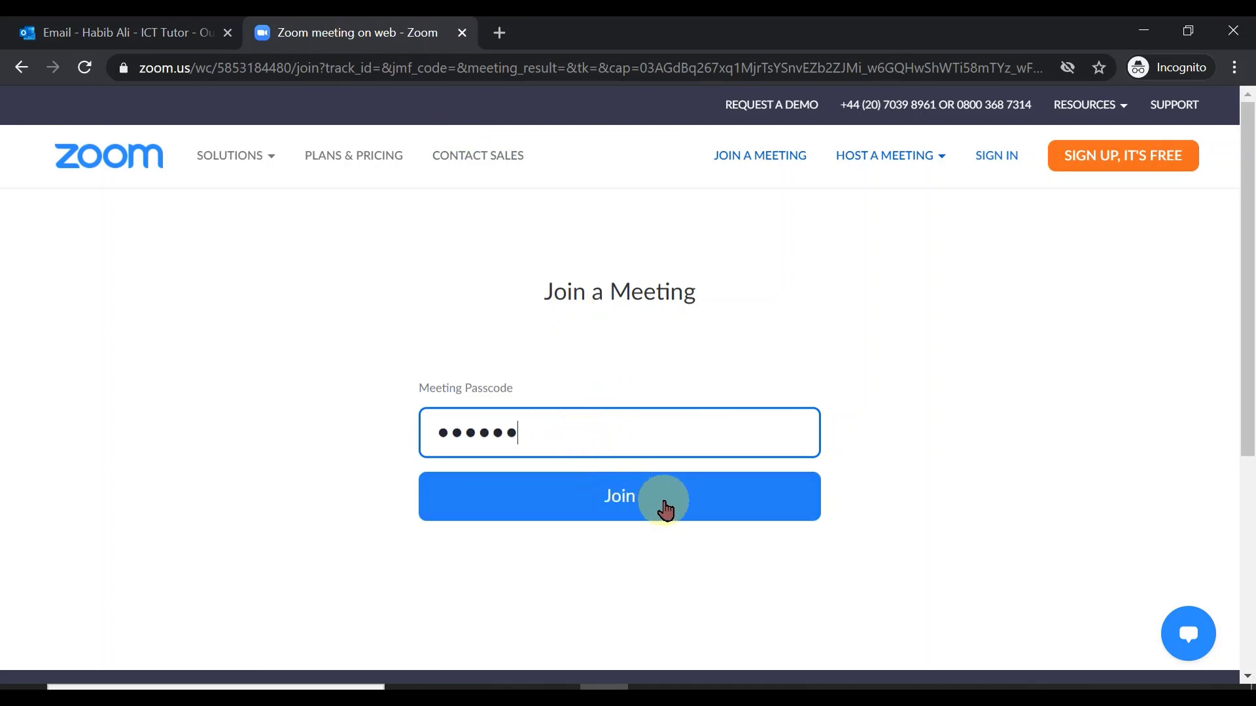
pyautogui.click(666, 509)
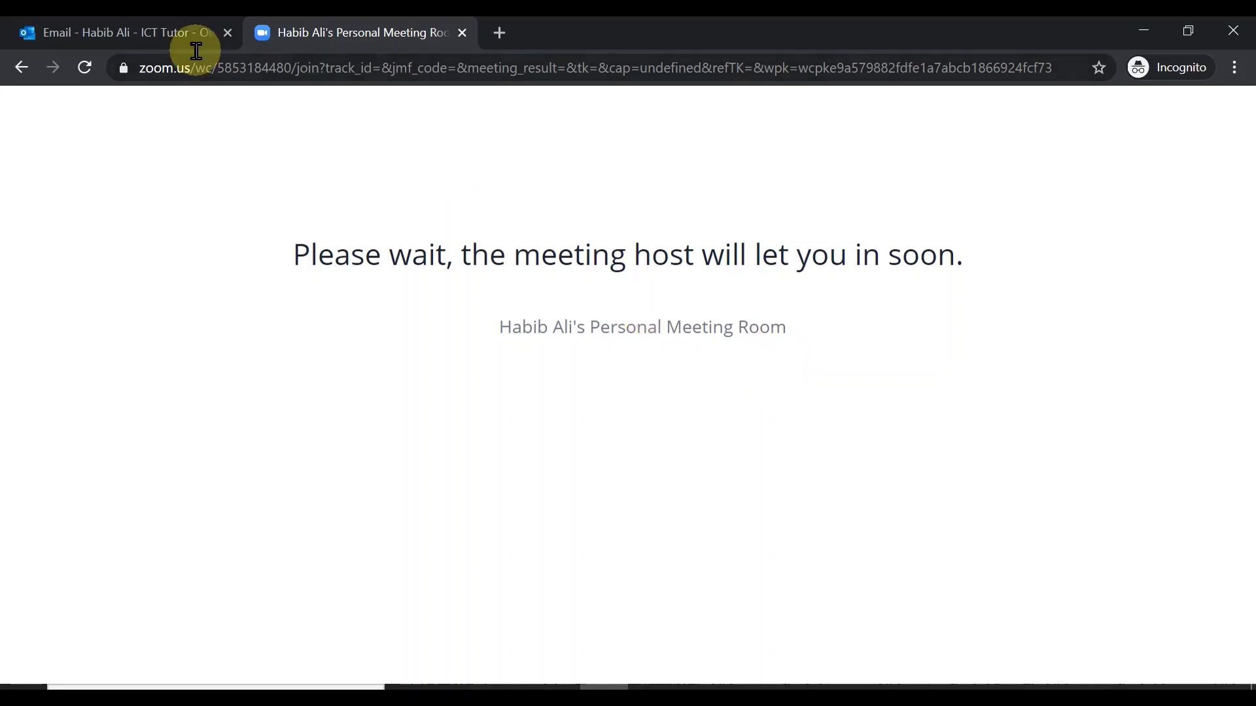
pyautogui.click(160, 33)
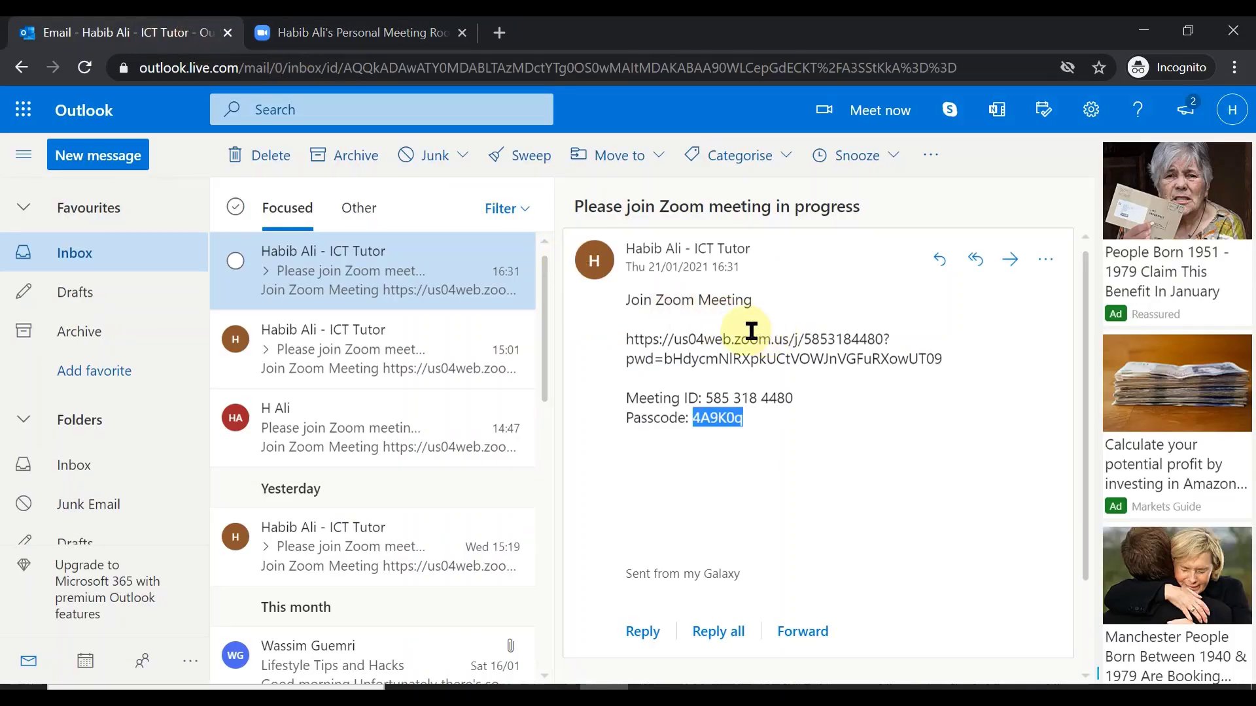